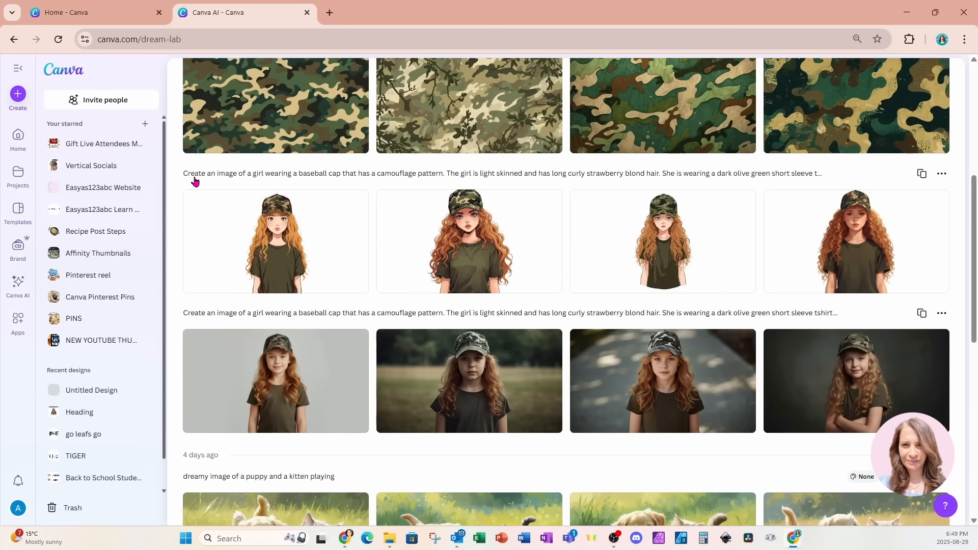
# Step: Copy the second illustrated image of the girl in the camouflage cap from the white-background results
pyautogui.moveTo(474, 234)
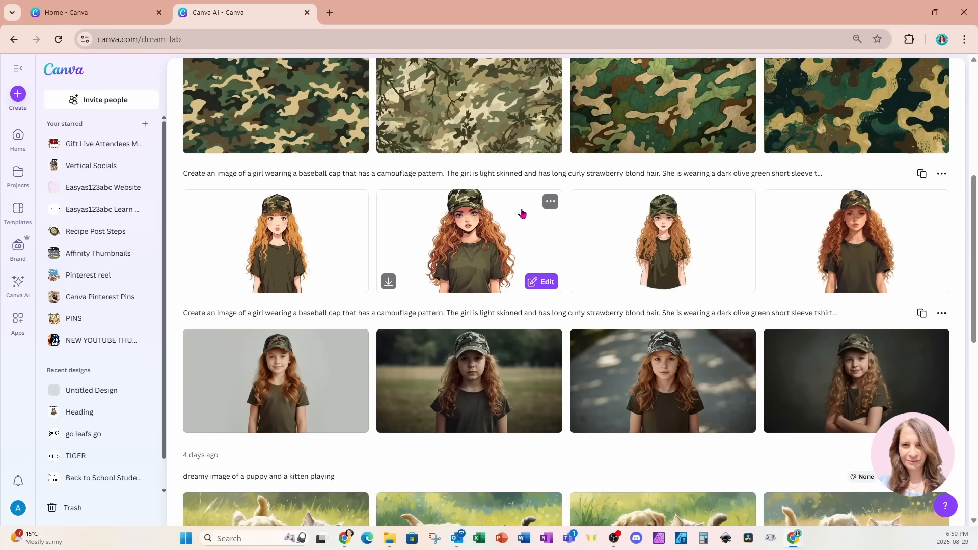
pyautogui.click(549, 204)
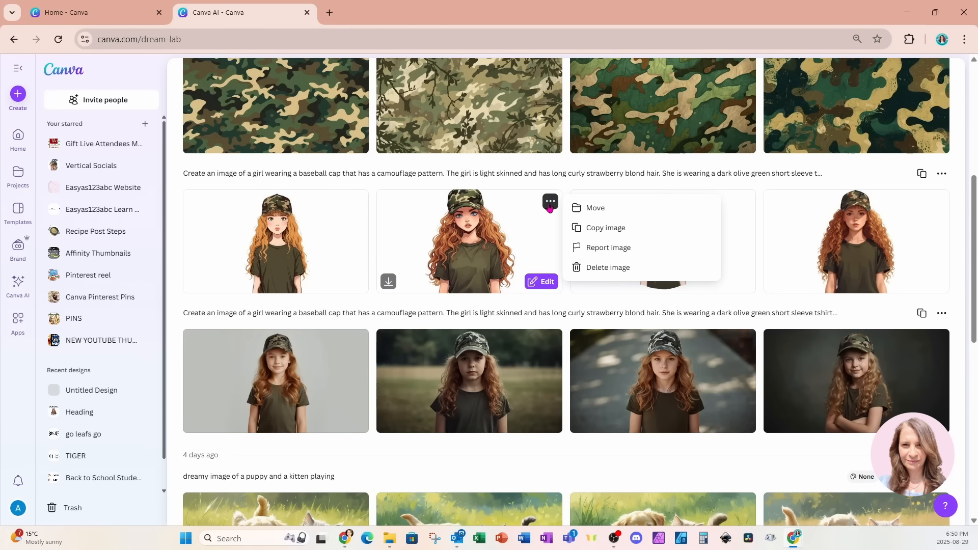
pyautogui.click(587, 228)
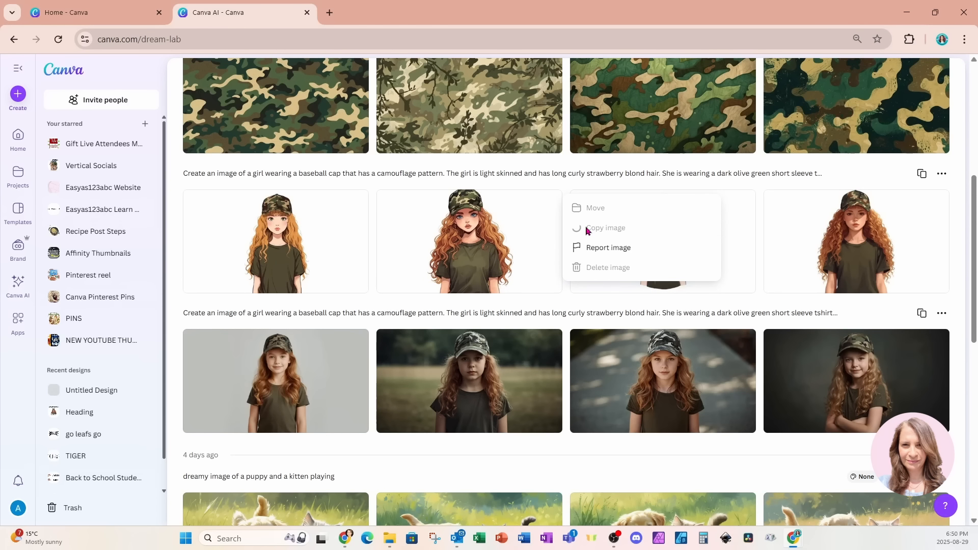
# Step: Create a new YouTube Thumbnail design, paste the copied girl image into it and move it slightly up
pyautogui.click(19, 137)
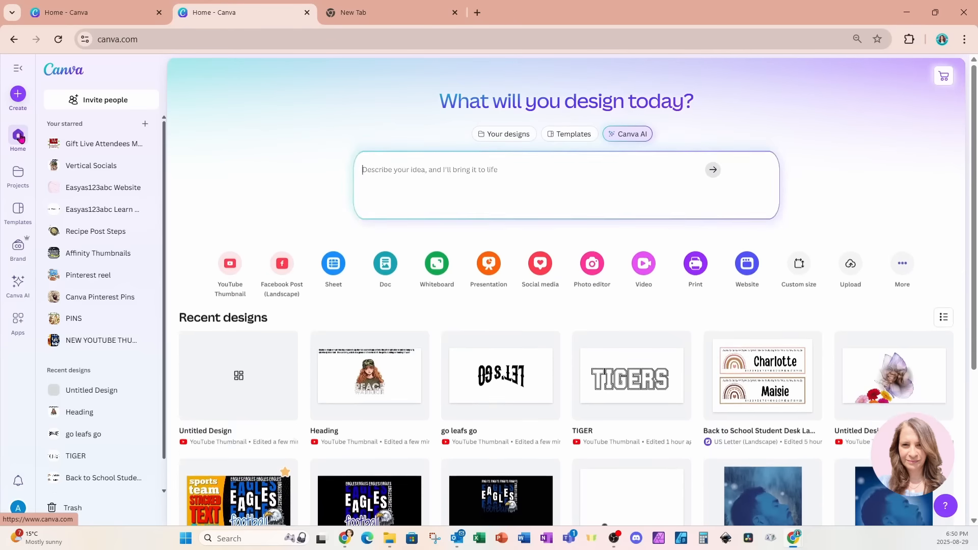
pyautogui.click(236, 239)
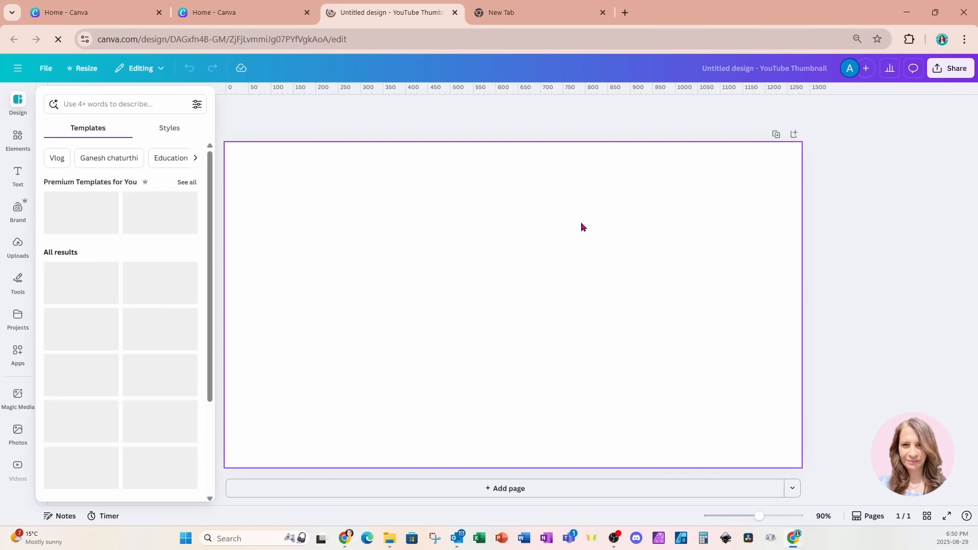
pyautogui.hotkey('ctrl', 'v')
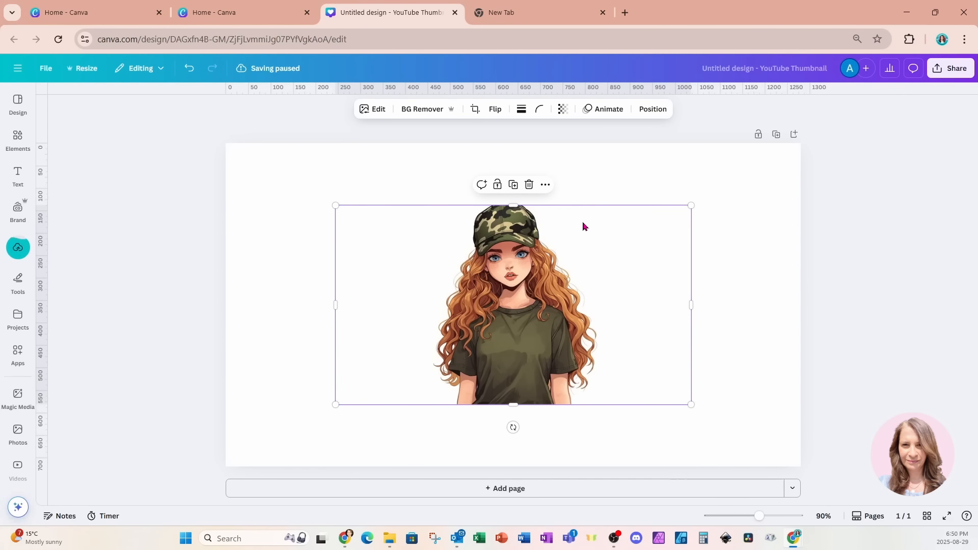
pyautogui.moveTo(518, 383); pyautogui.dragTo(511, 355)
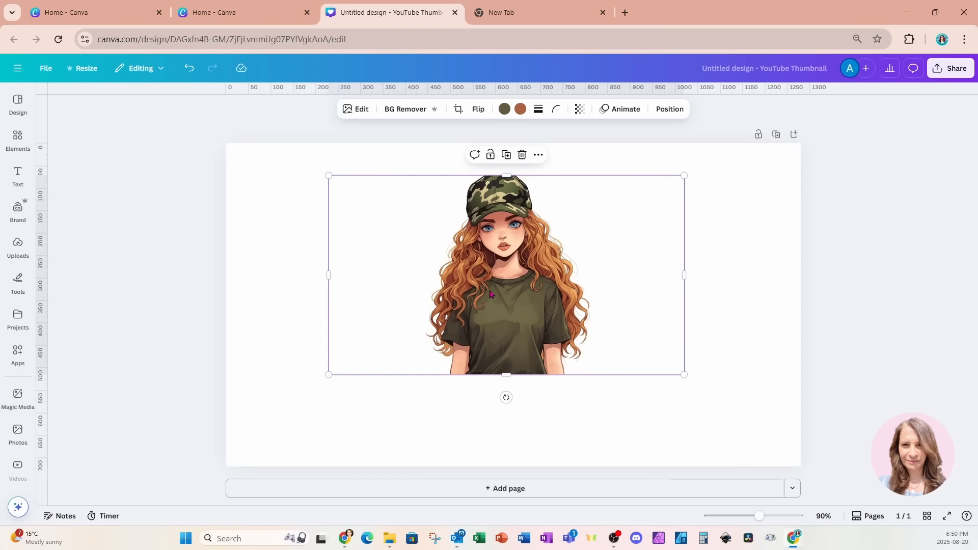
# Step: Add a heading text to the page and narrow its text box to fit the word
pyautogui.click(20, 186)
pyautogui.click(20, 206)
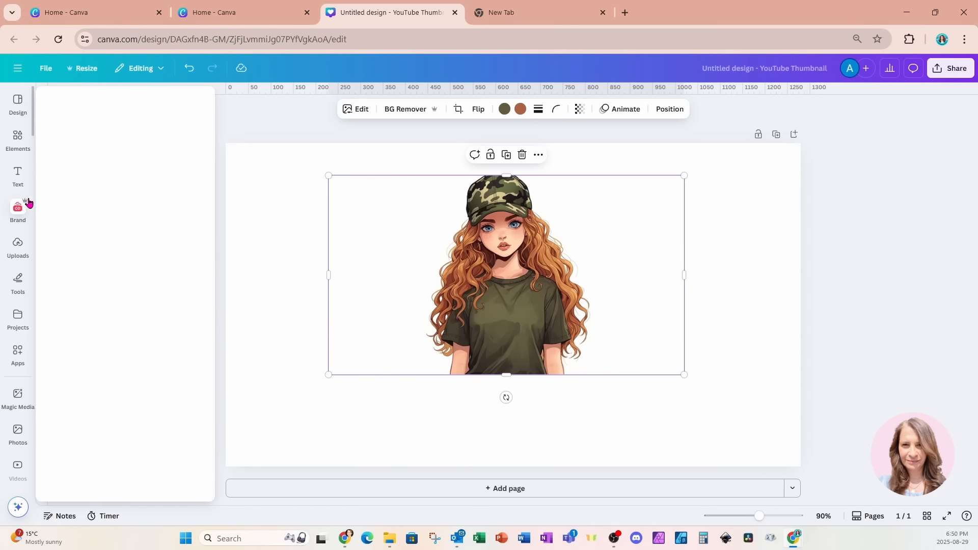
pyautogui.click(20, 176)
pyautogui.click(73, 207)
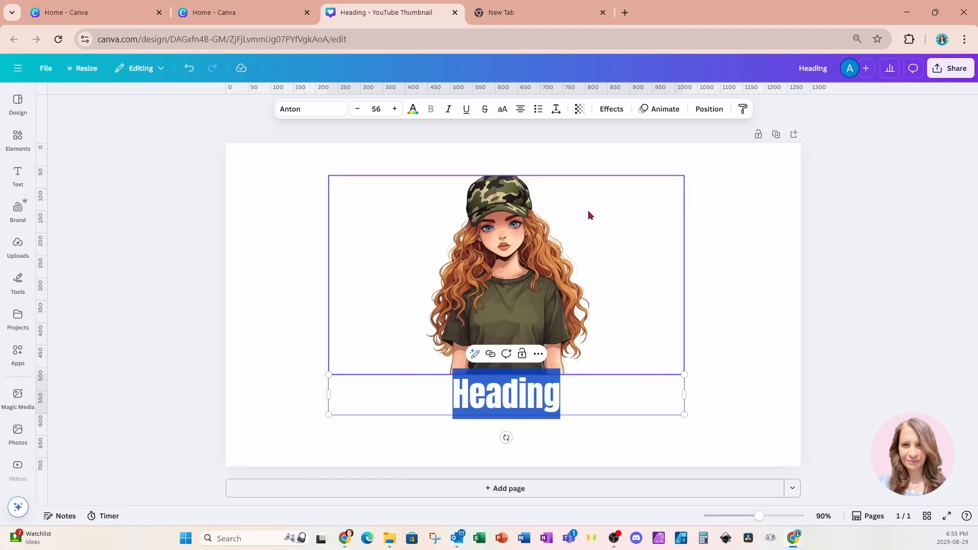
pyautogui.moveTo(684, 394); pyautogui.dragTo(536, 406)
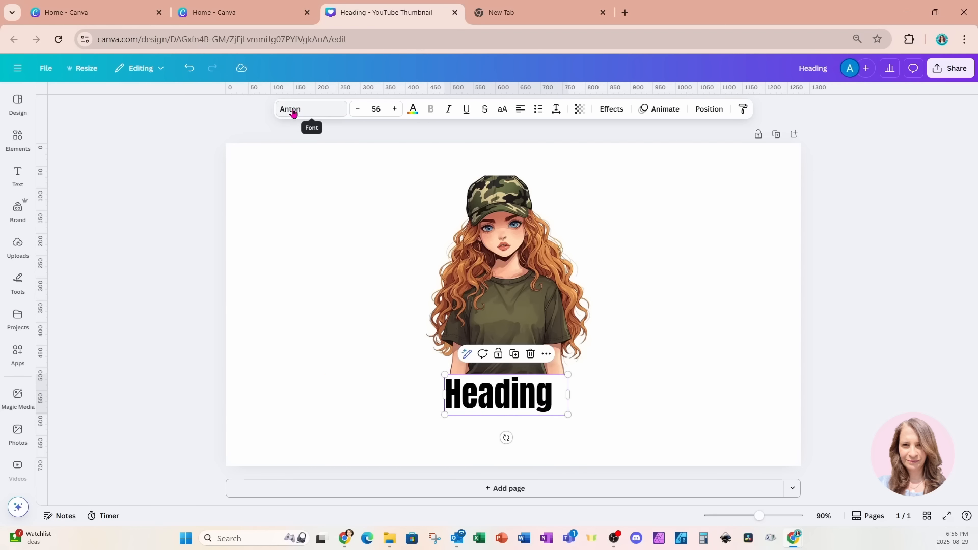
# Step: Set the heading's font to Intro Rust Baseline and widen its box so the word fits on one line
pyautogui.click(311, 110)
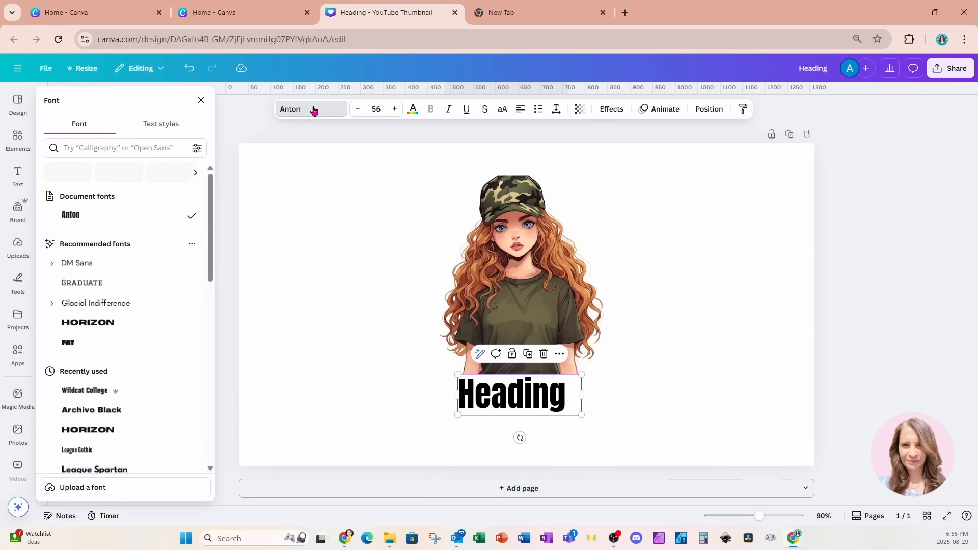
pyautogui.click(151, 146)
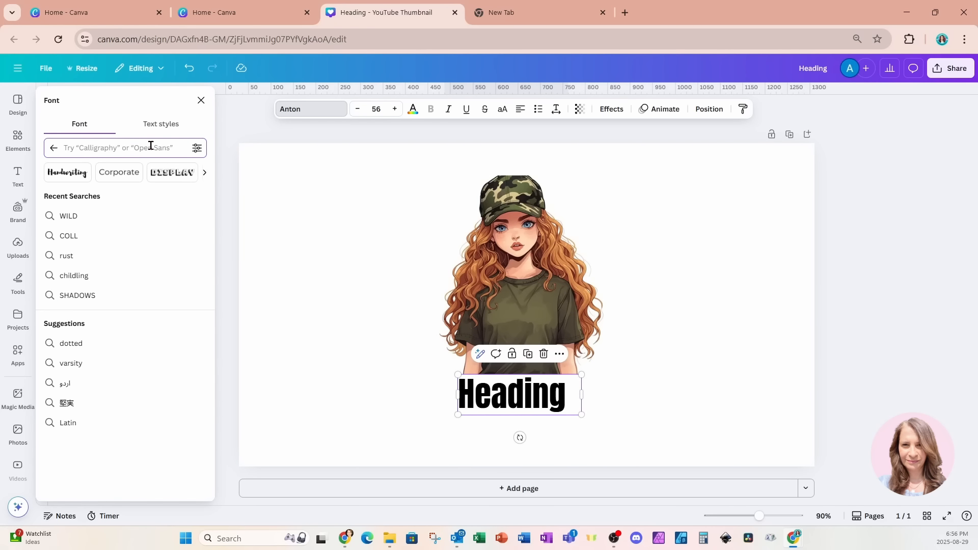
pyautogui.write('intro')
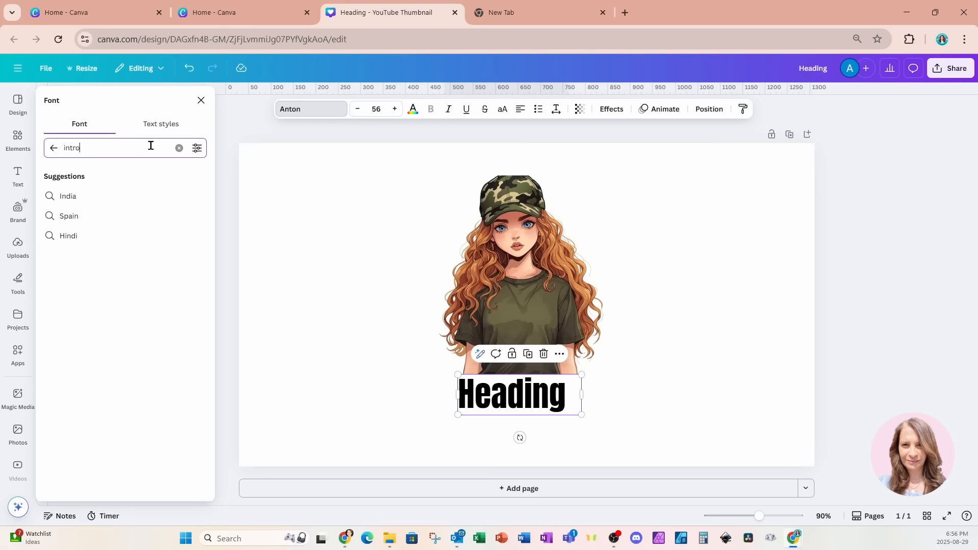
pyautogui.write(' rust')
pyautogui.click(139, 216)
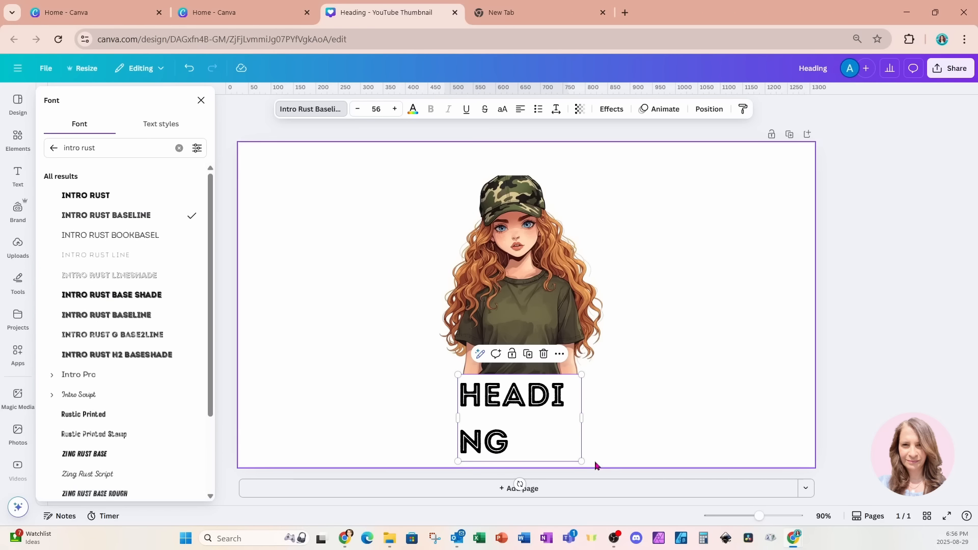
pyautogui.moveTo(581, 422); pyautogui.dragTo(623, 427)
pyautogui.click(679, 399)
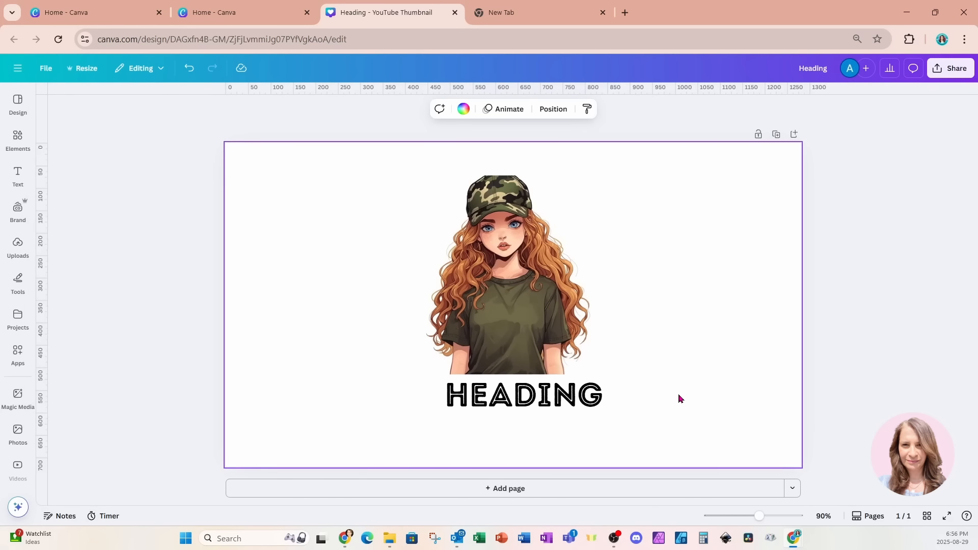
# Step: Move the heading up over the bottom edge of the girl's shirt and place a duplicate directly beneath it
pyautogui.click(600, 403)
pyautogui.moveTo(600, 403); pyautogui.dragTo(589, 383)
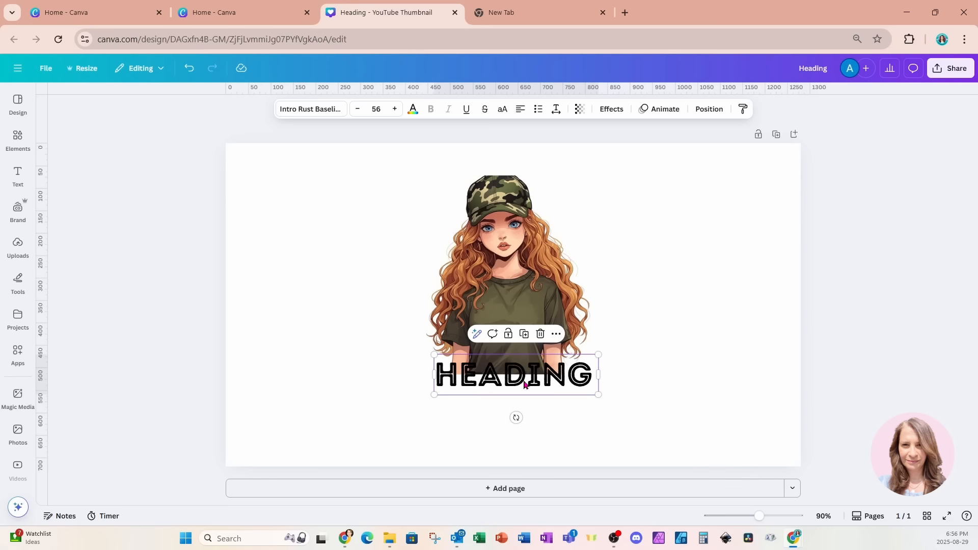
pyautogui.doubleClick(514, 377)
pyautogui.click(631, 360)
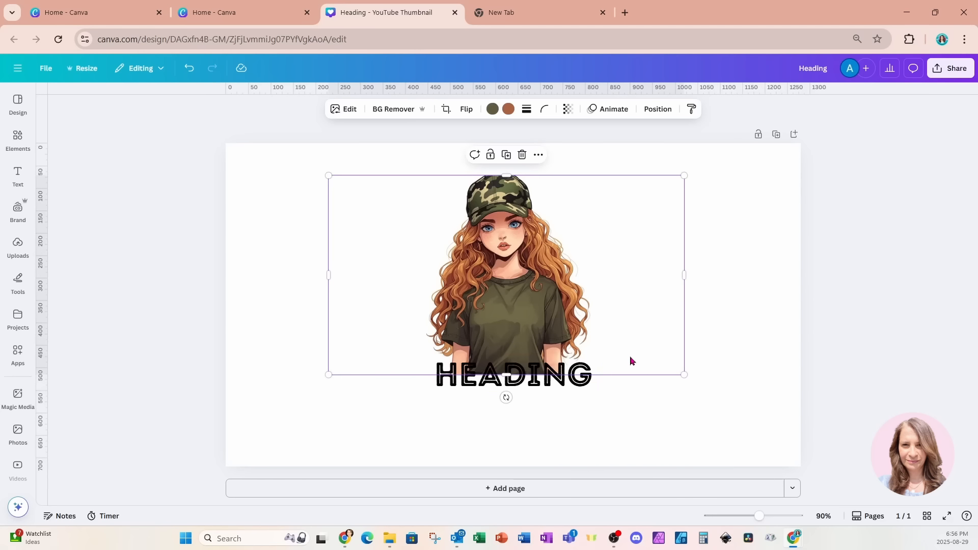
pyautogui.click(578, 386)
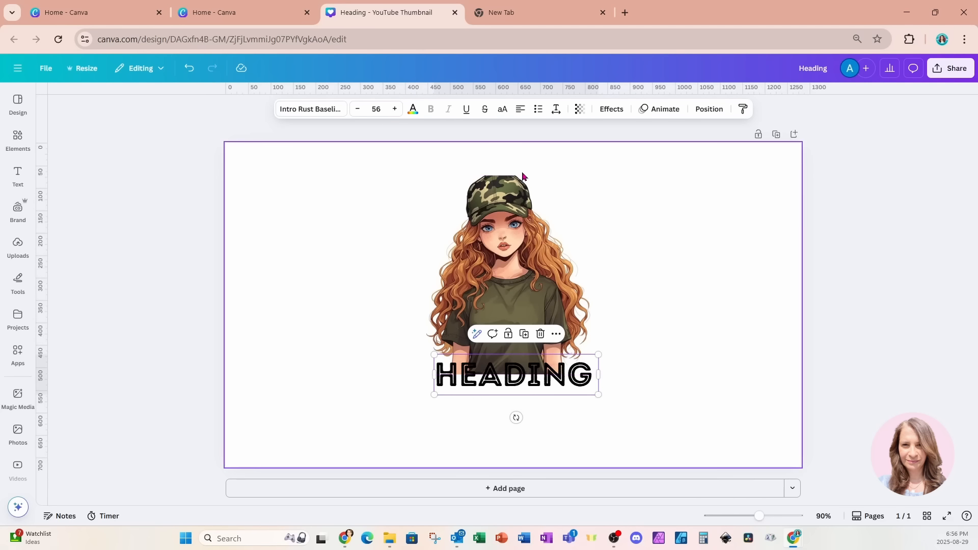
pyautogui.click(530, 338)
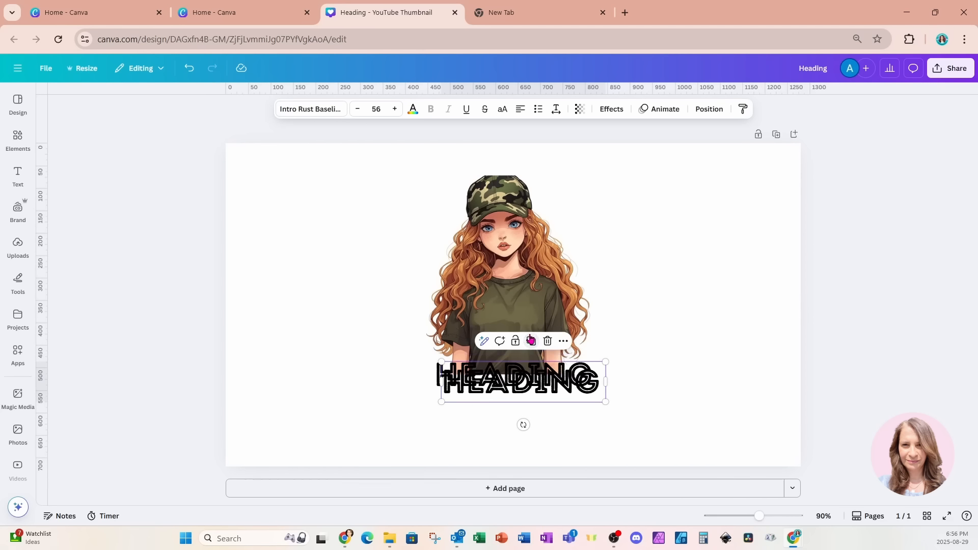
pyautogui.moveTo(542, 381); pyautogui.dragTo(532, 397)
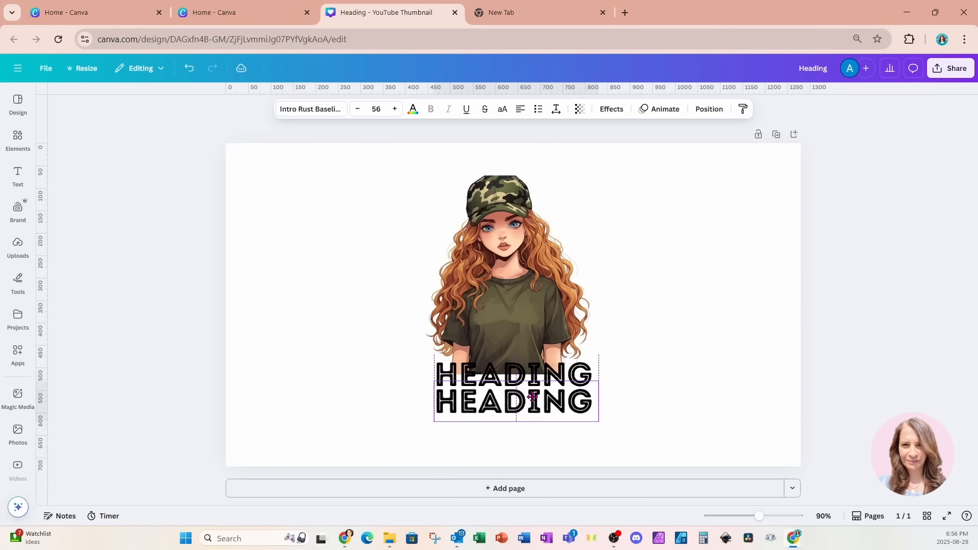
# Step: Change the upper heading to PEACE and the lower one to WARRIOR, widening the lower box to one line
pyautogui.click(554, 372)
pyautogui.doubleClick(553, 372)
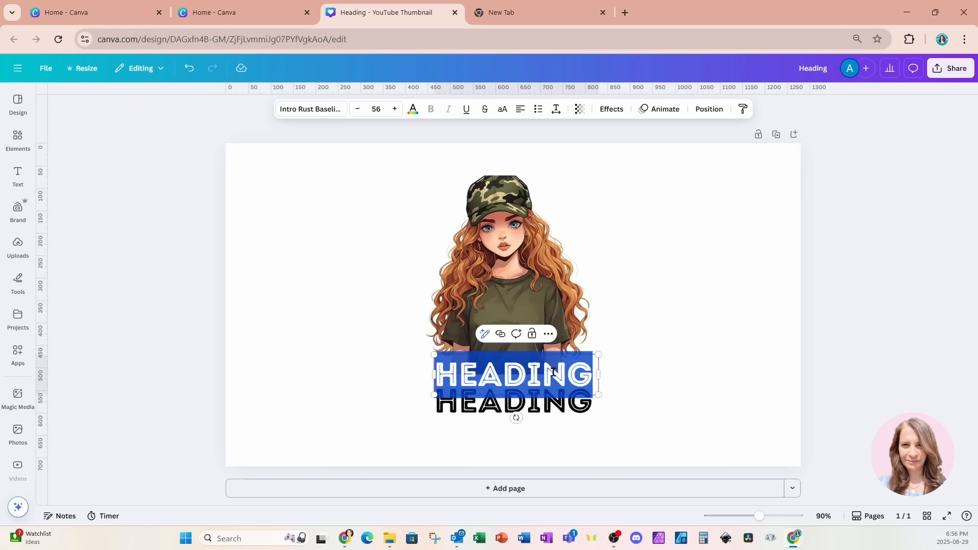
pyautogui.write('PEACE')
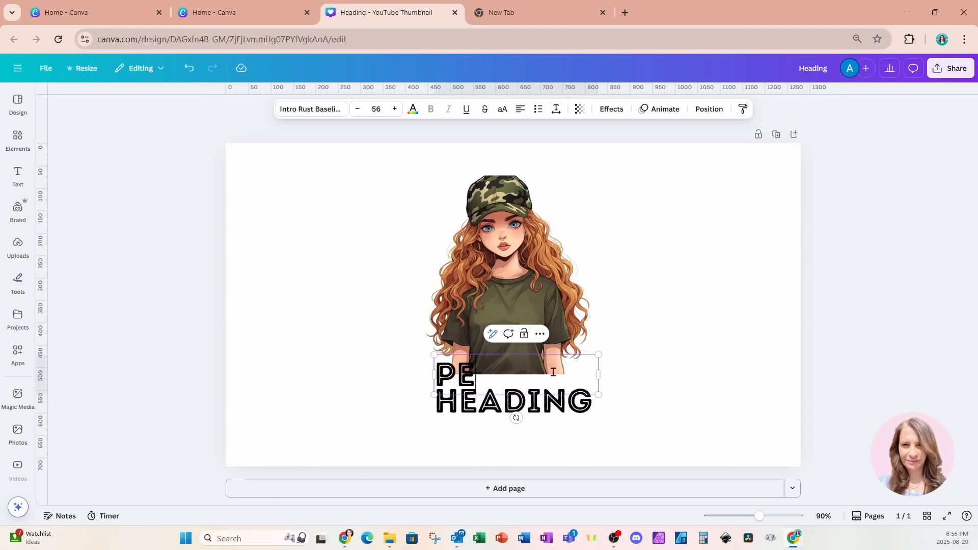
pyautogui.doubleClick(563, 406)
pyautogui.write('WARRIOR')
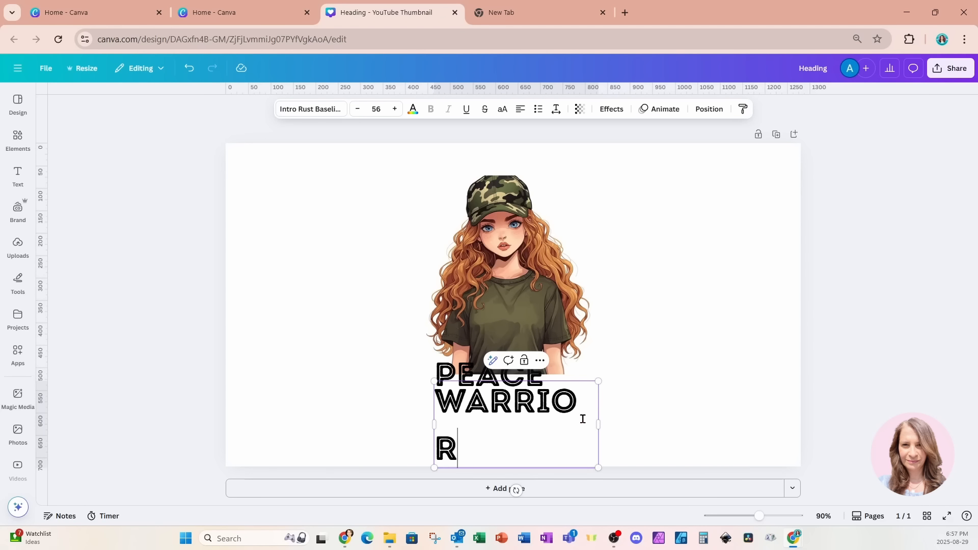
pyautogui.moveTo(598, 424); pyautogui.dragTo(605, 427)
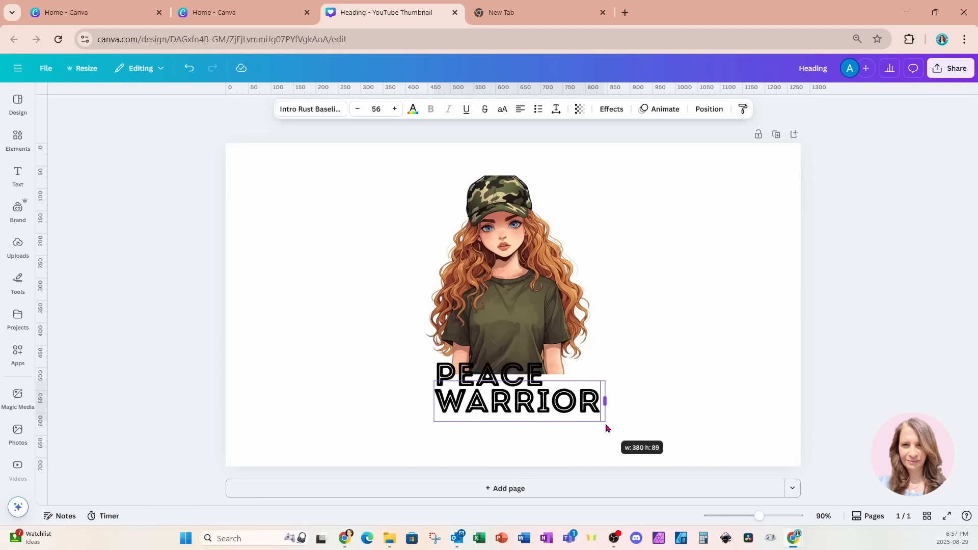
pyautogui.click(703, 399)
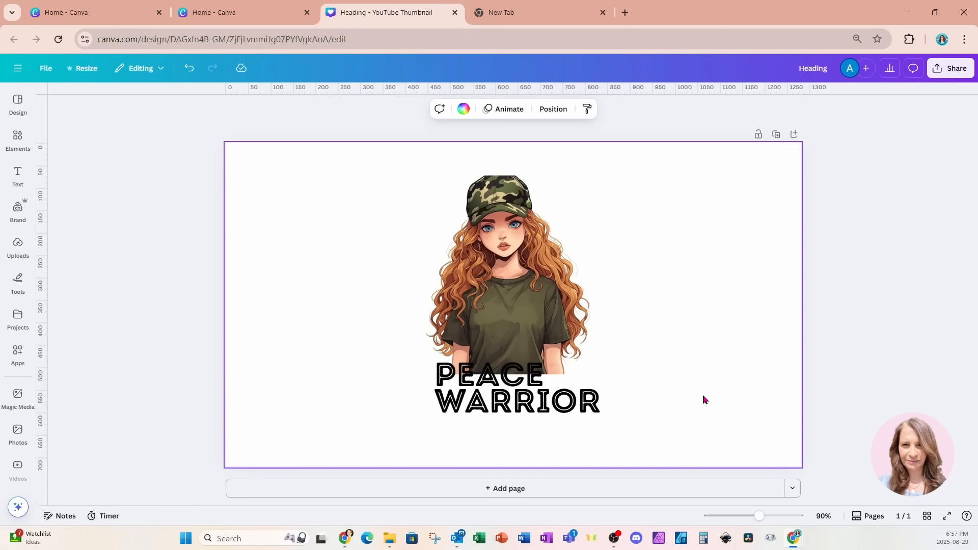
# Step: Enlarge the PEACE text to a font size of about 85 so it matches the width of WARRIOR
pyautogui.click(540, 380)
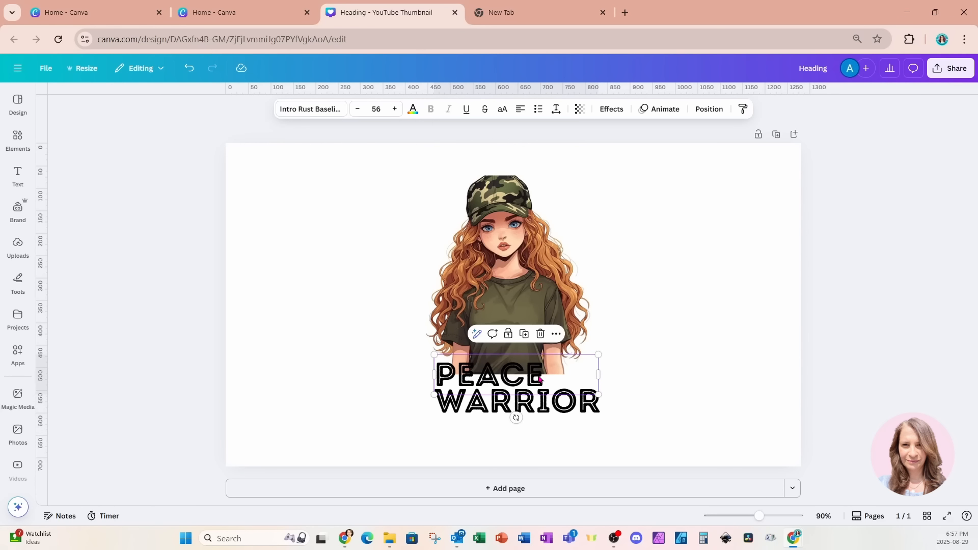
pyautogui.moveTo(599, 354); pyautogui.dragTo(596, 377)
pyautogui.click(720, 352)
pyautogui.click(665, 369)
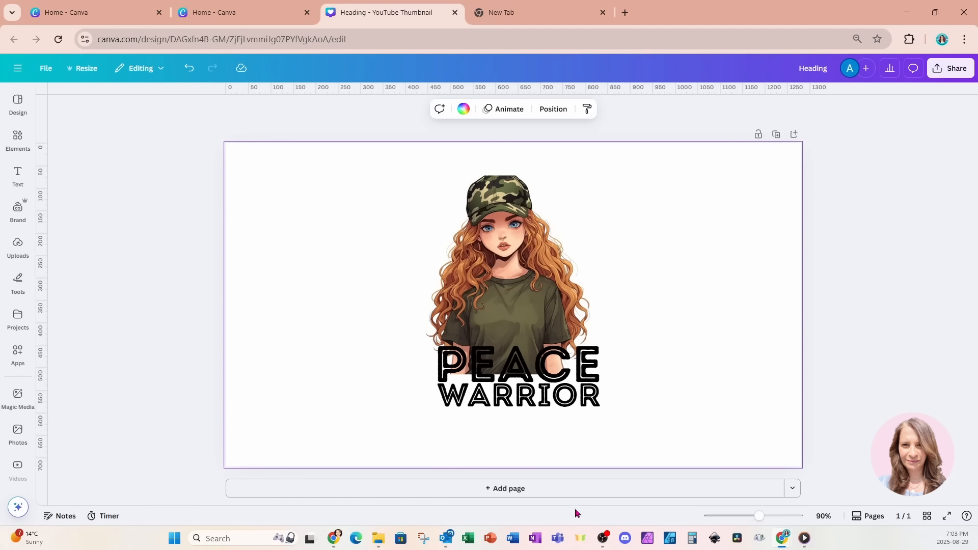
# Step: Add a second page and paste copies of the PEACE and WARRIOR texts onto it
pyautogui.click(541, 489)
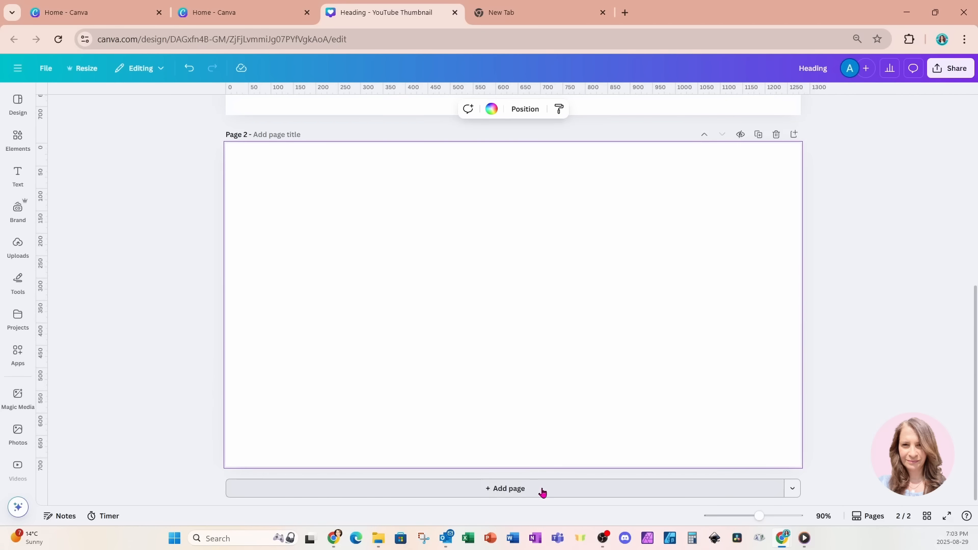
pyautogui.scroll(5, 540, 487)
pyautogui.click(534, 344)
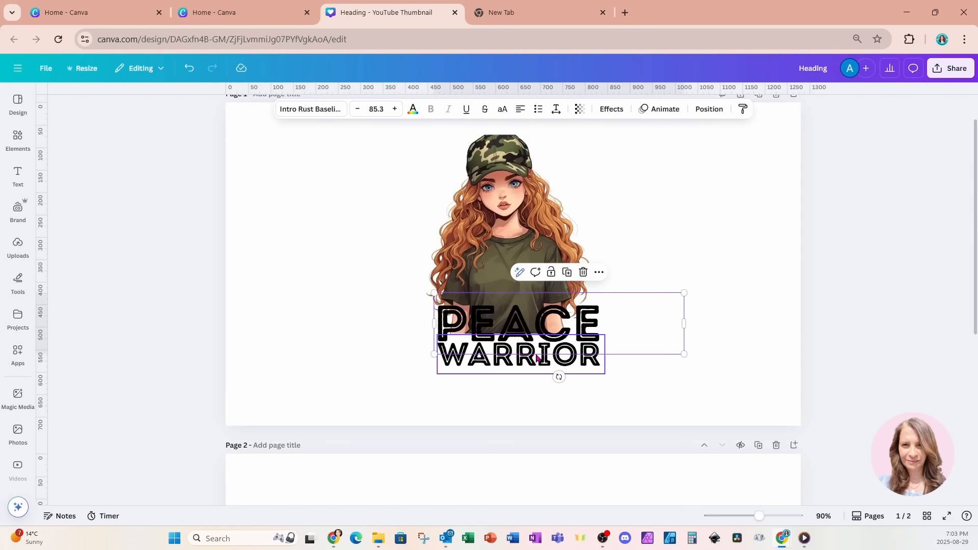
pyautogui.keyDown('shift'); pyautogui.click(535, 361); pyautogui.keyUp('shift')
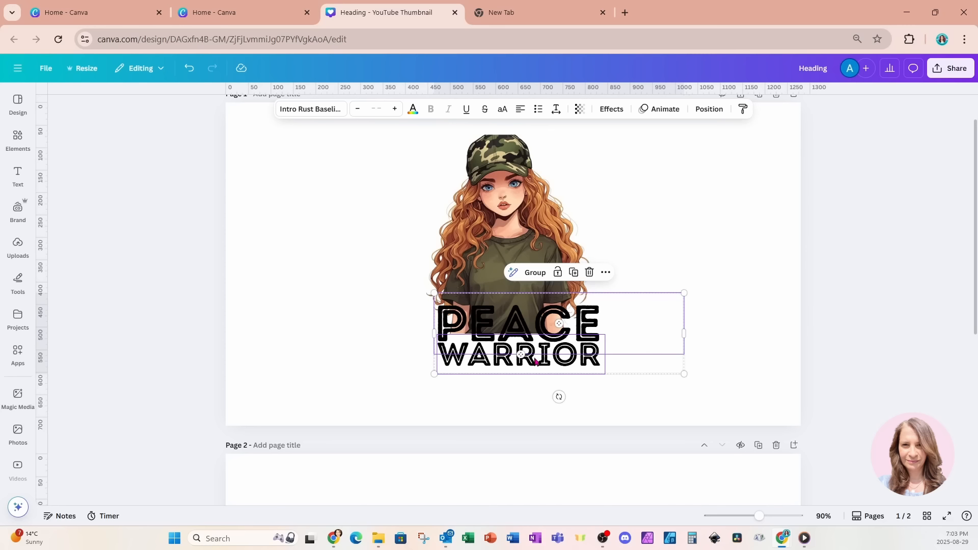
pyautogui.scroll(-6, 535, 361)
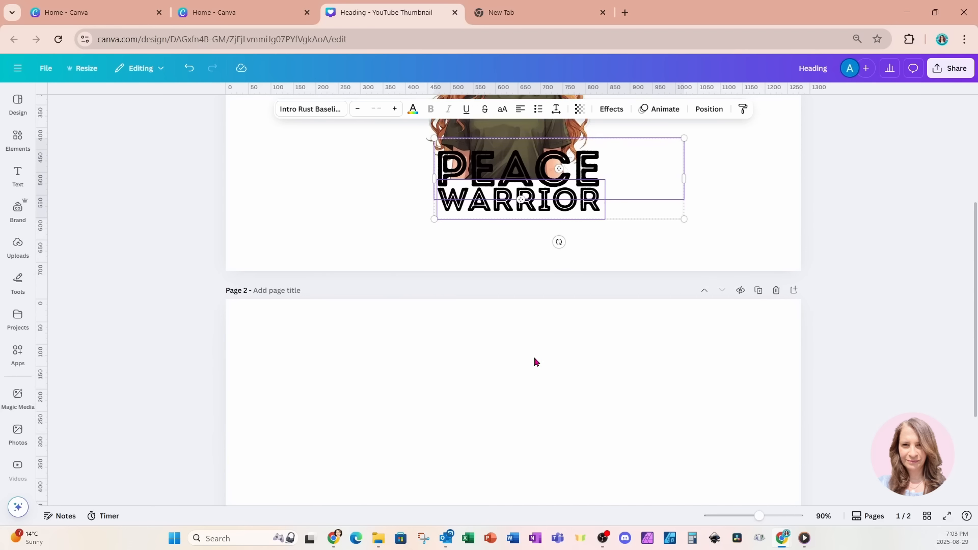
pyautogui.click(534, 361)
pyautogui.hotkey('ctrl', 'v')
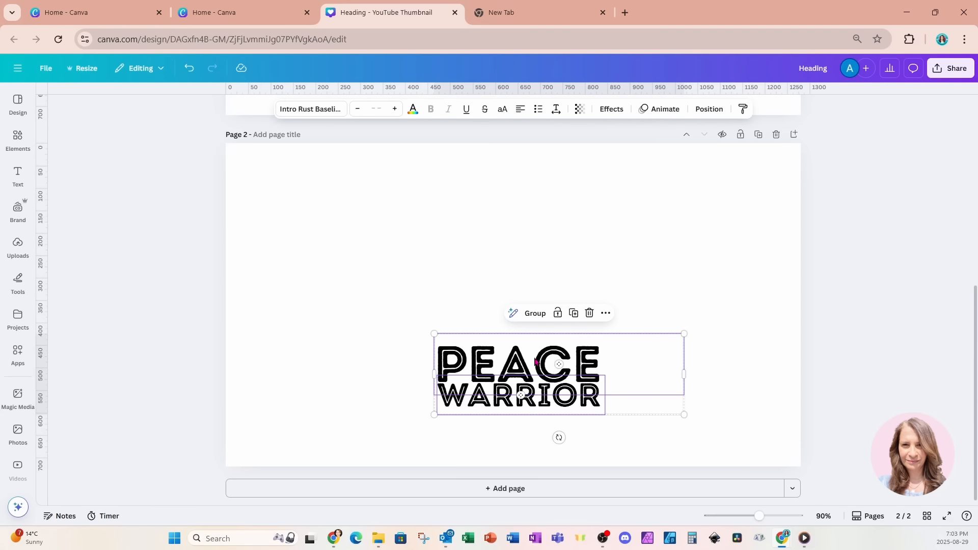
# Step: Narrow the PEACE text box on page 2 to match the width of the WARRIOR box
pyautogui.click(565, 265)
pyautogui.click(557, 355)
pyautogui.moveTo(684, 364); pyautogui.dragTo(605, 364)
# Step: Enlarge both text lines on page 2 together and move them to the middle of the page
pyautogui.moveTo(374, 312); pyautogui.dragTo(668, 474)
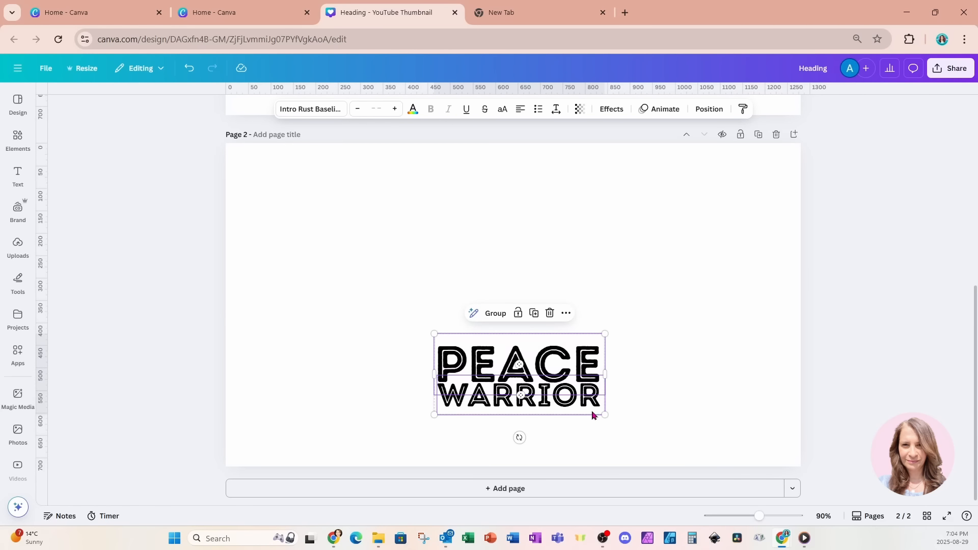
pyautogui.moveTo(592, 411); pyautogui.dragTo(640, 360)
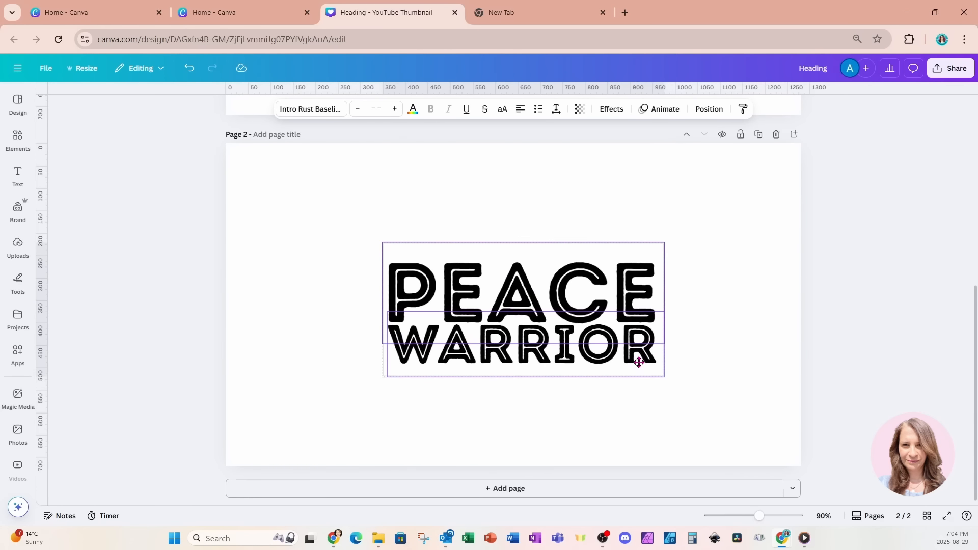
pyautogui.click(723, 354)
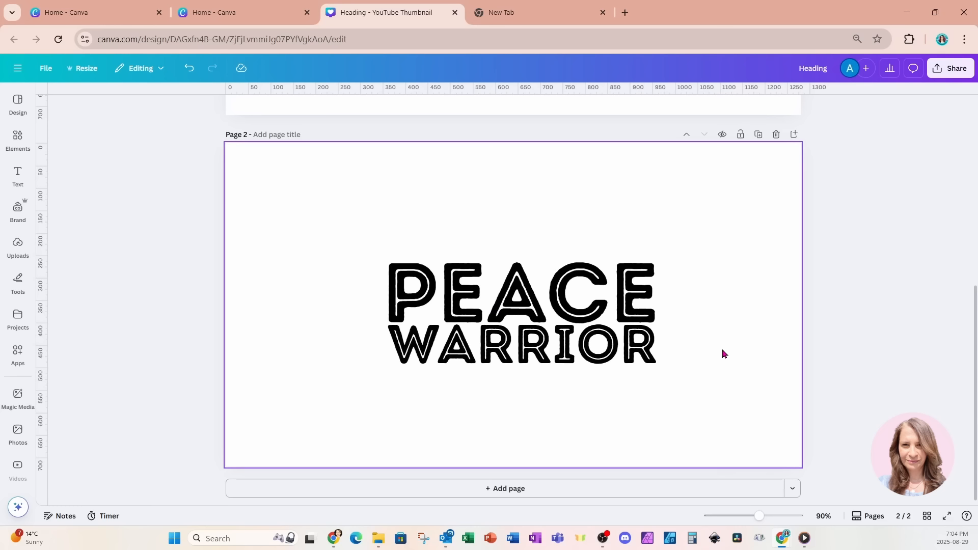
# Step: Add a rectangle to page 2, size it to extend beyond the lettering, and layer it behind both text lines
pyautogui.press('r')
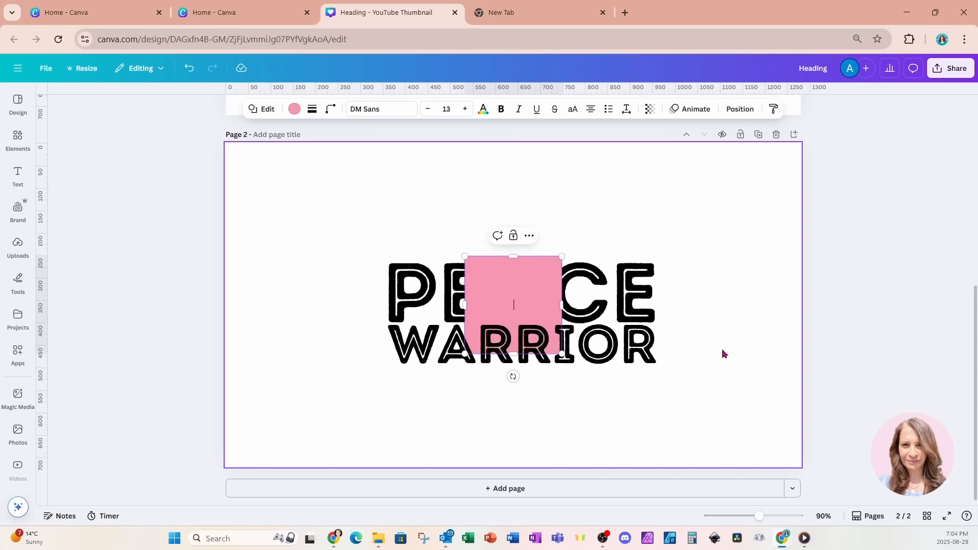
pyautogui.moveTo(508, 292); pyautogui.dragTo(398, 252)
pyautogui.moveTo(452, 316); pyautogui.dragTo(682, 395)
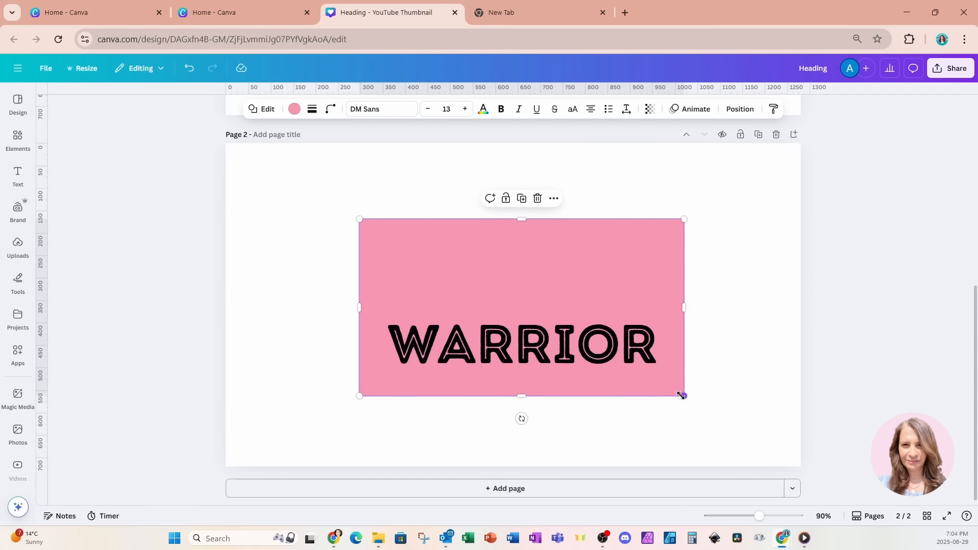
pyautogui.click(740, 108)
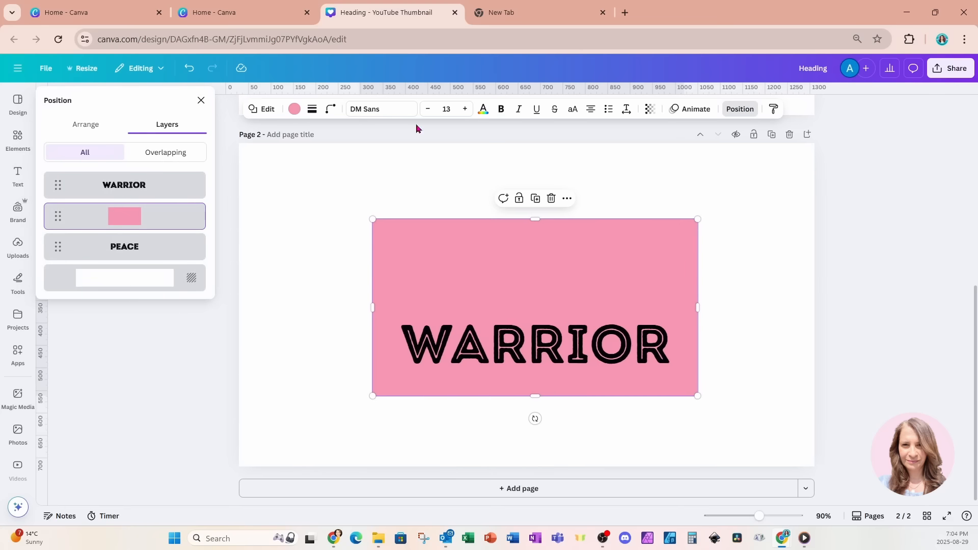
pyautogui.moveTo(161, 219); pyautogui.dragTo(162, 261)
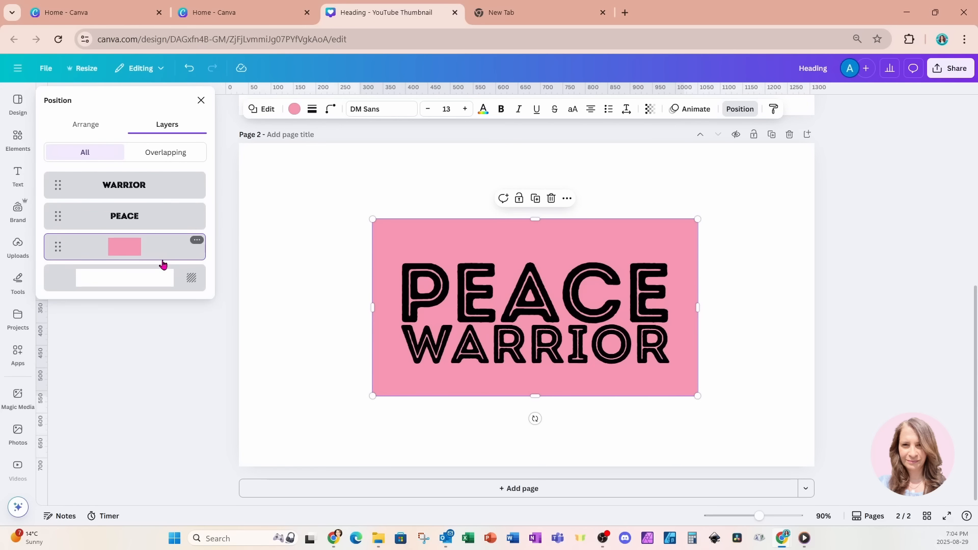
# Step: Fill the rectangle behind the lettering with black
pyautogui.click(388, 232)
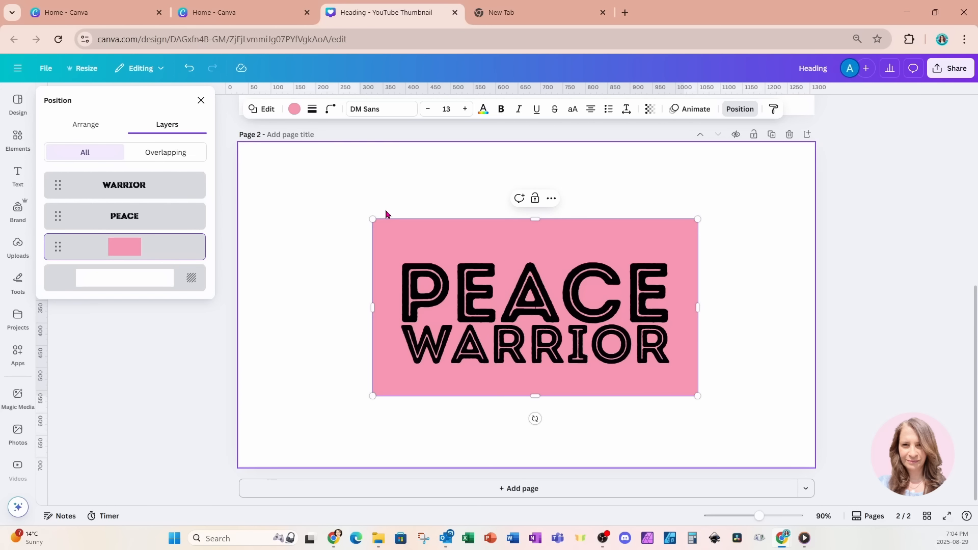
pyautogui.click(295, 108)
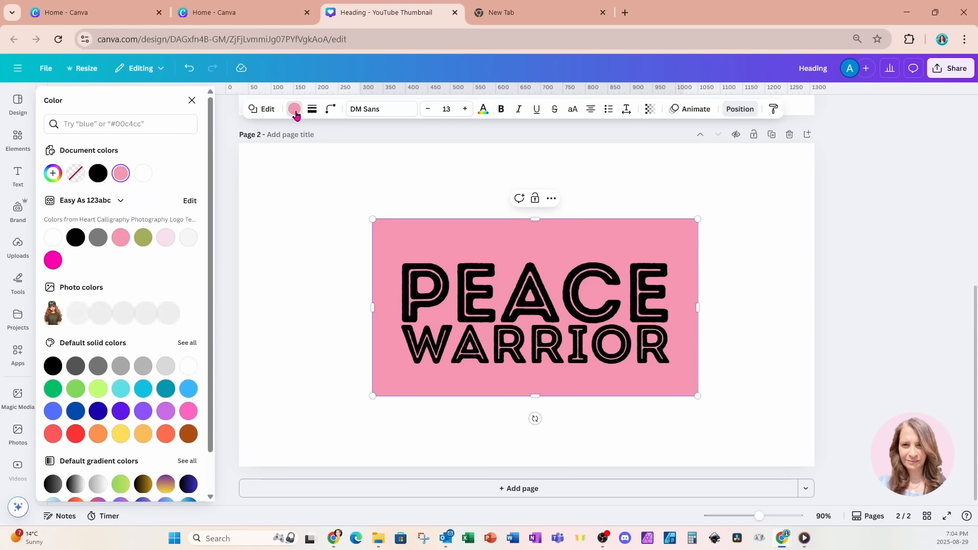
pyautogui.click(97, 173)
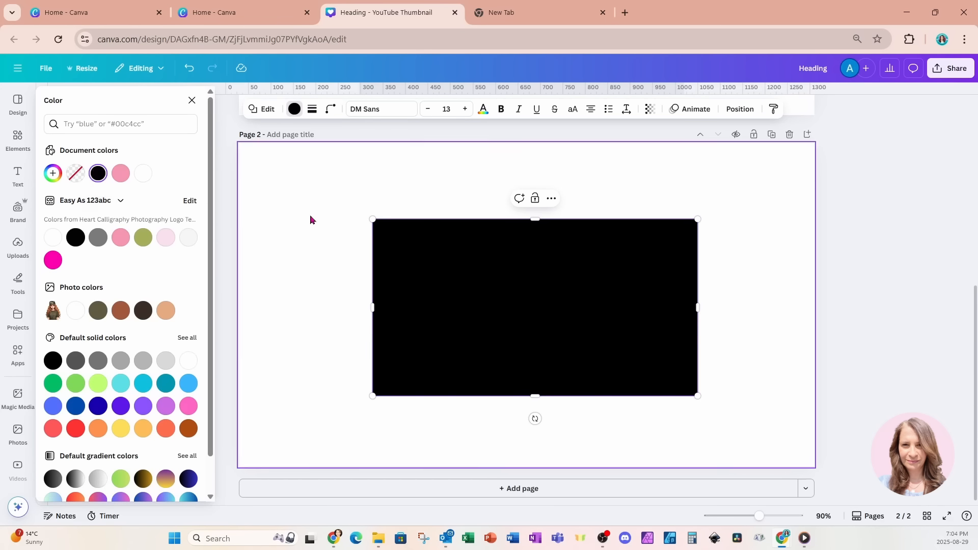
# Step: Select both the PEACE and WARRIOR text layers and color them white
pyautogui.click(739, 109)
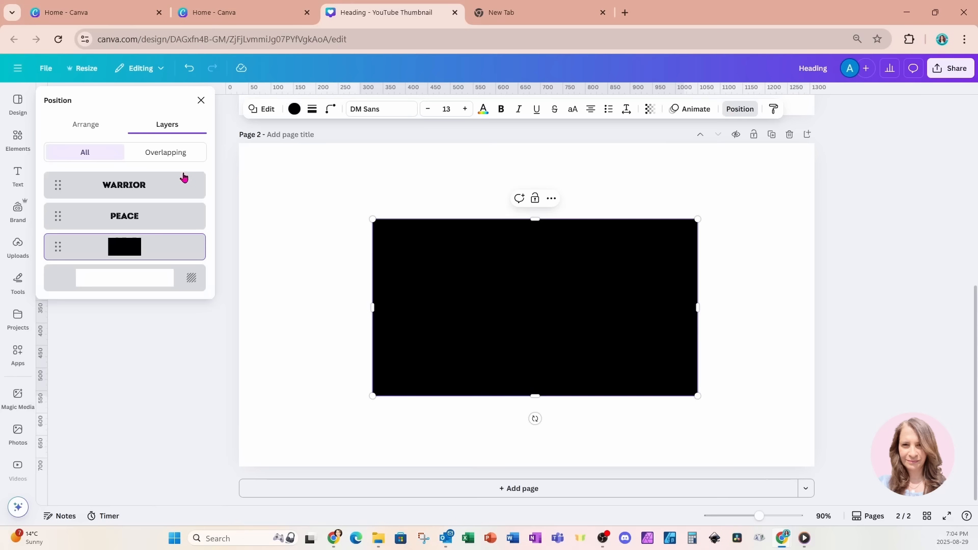
pyautogui.click(168, 186)
pyautogui.keyDown('shift'); pyautogui.click(159, 218); pyautogui.keyUp('shift')
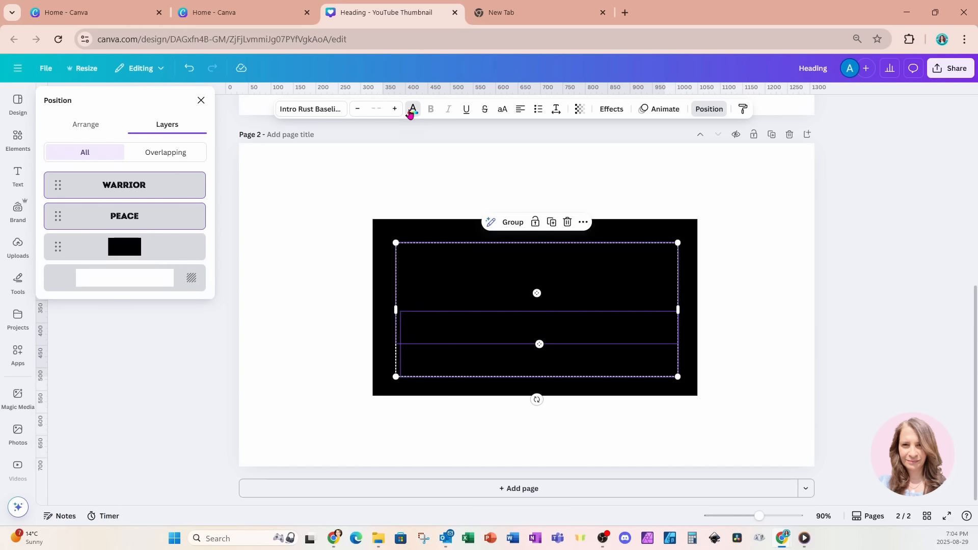
pyautogui.click(413, 109)
pyautogui.click(54, 238)
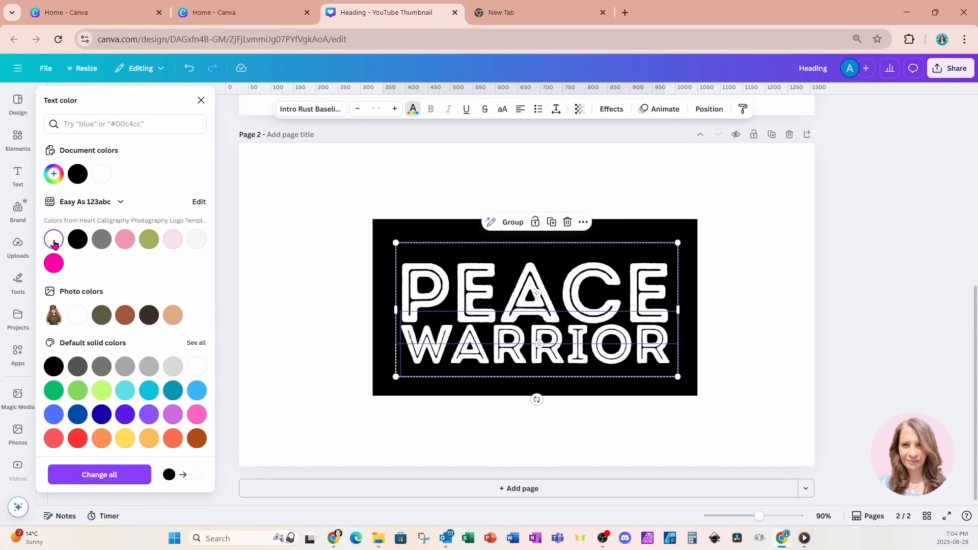
# Step: Enlarge the black rectangle and both text lines together and reposition them around the middle of page 2
pyautogui.moveTo(278, 216); pyautogui.dragTo(755, 441)
pyautogui.moveTo(684, 395); pyautogui.dragTo(774, 444)
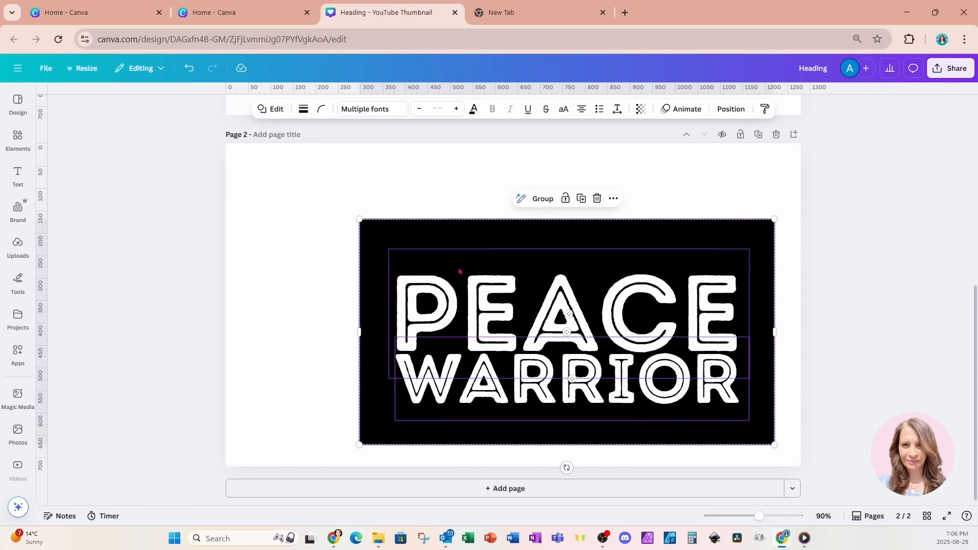
pyautogui.moveTo(363, 224); pyautogui.dragTo(305, 190)
pyautogui.moveTo(548, 358); pyautogui.dragTo(532, 339)
# Step: Trim the black rectangle's top, bottom and left edges closer to the PEACE WARRIOR lettering
pyautogui.click(694, 204)
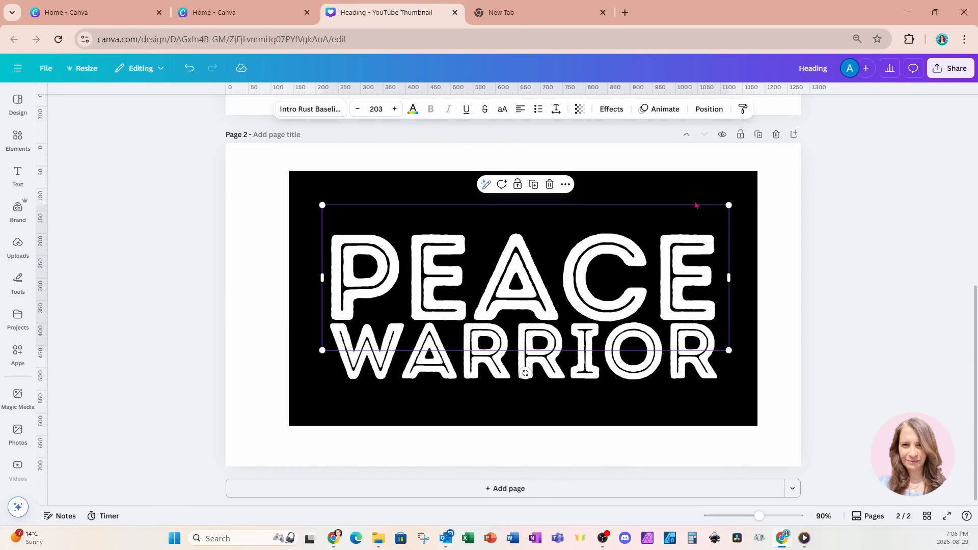
pyautogui.moveTo(523, 171); pyautogui.dragTo(528, 188)
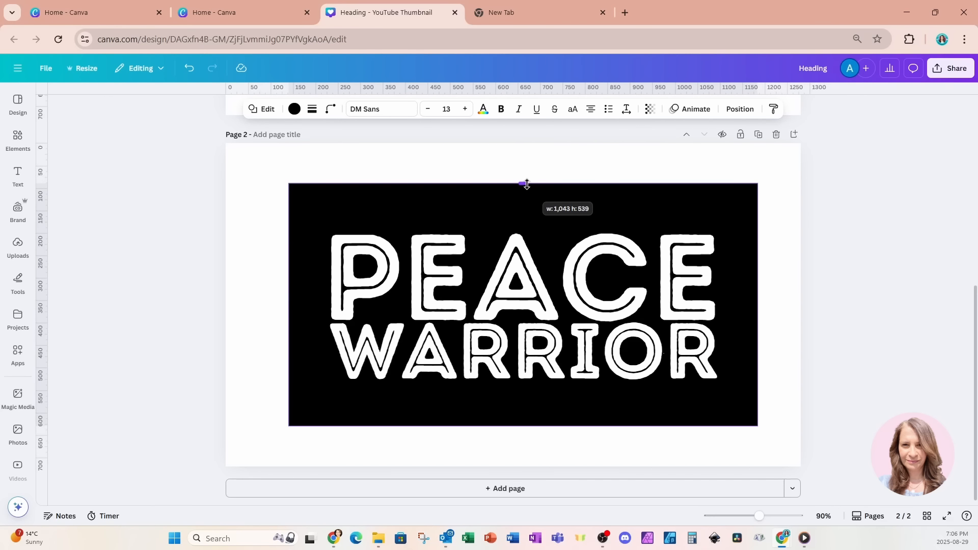
pyautogui.moveTo(527, 184); pyautogui.dragTo(524, 205)
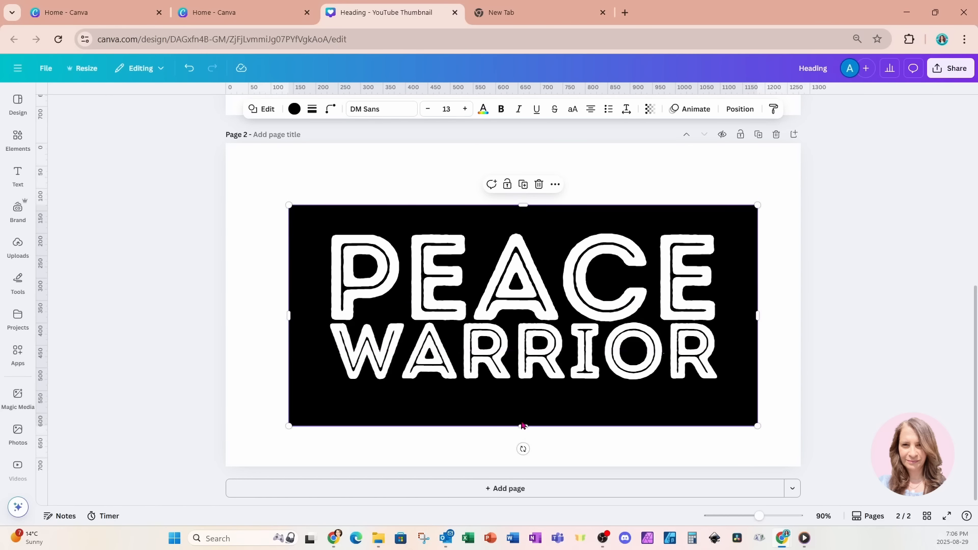
pyautogui.moveTo(521, 424); pyautogui.dragTo(524, 407)
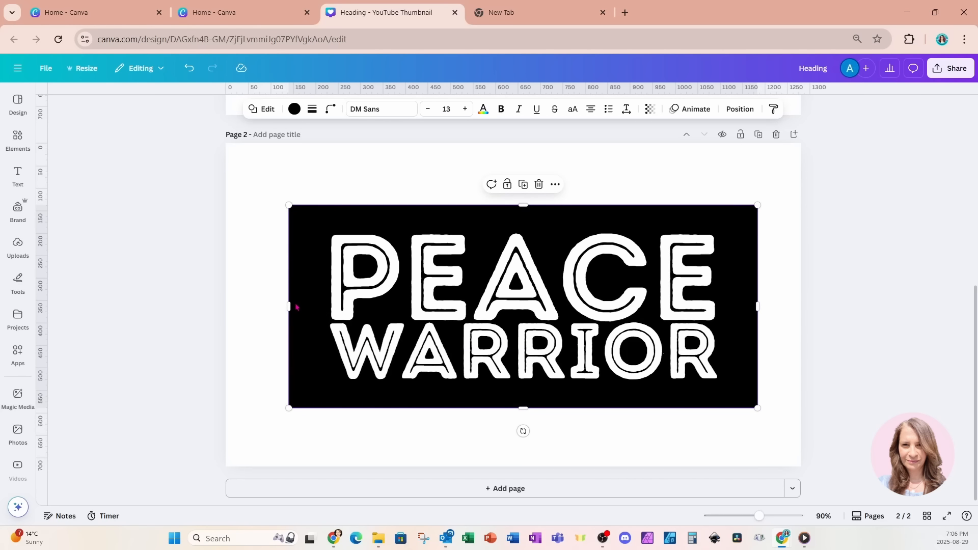
pyautogui.moveTo(295, 305); pyautogui.dragTo(305, 306)
pyautogui.click(661, 153)
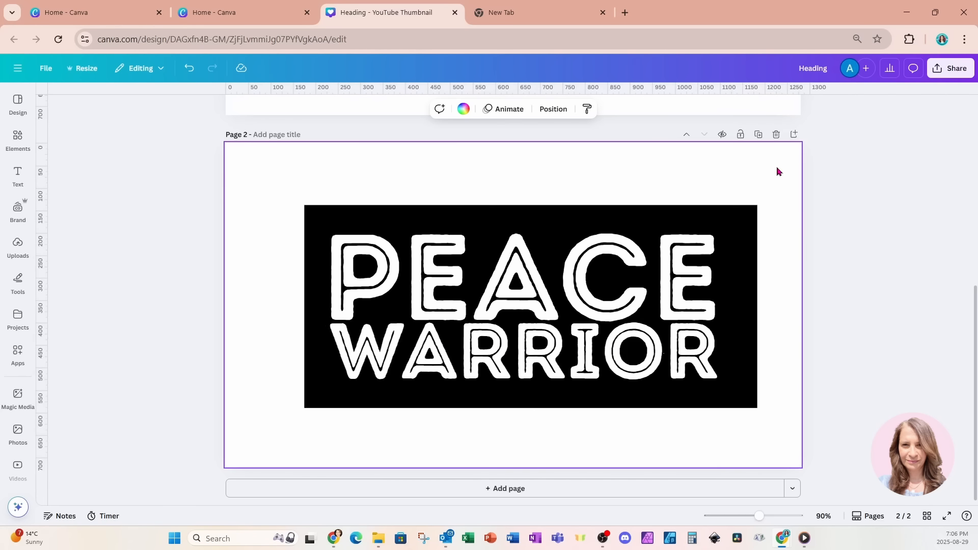
# Step: Download only page 2 as a PNG
pyautogui.click(950, 68)
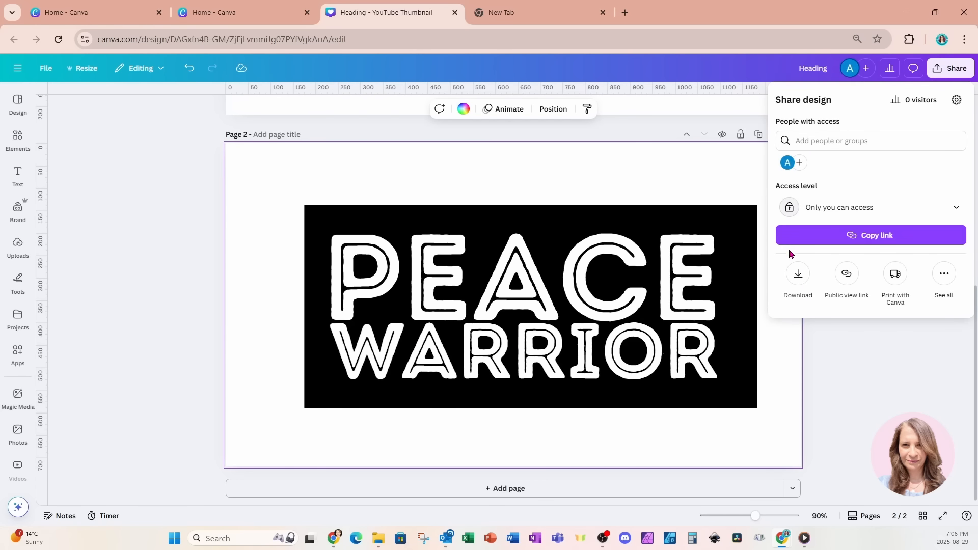
pyautogui.click(794, 275)
pyautogui.click(795, 275)
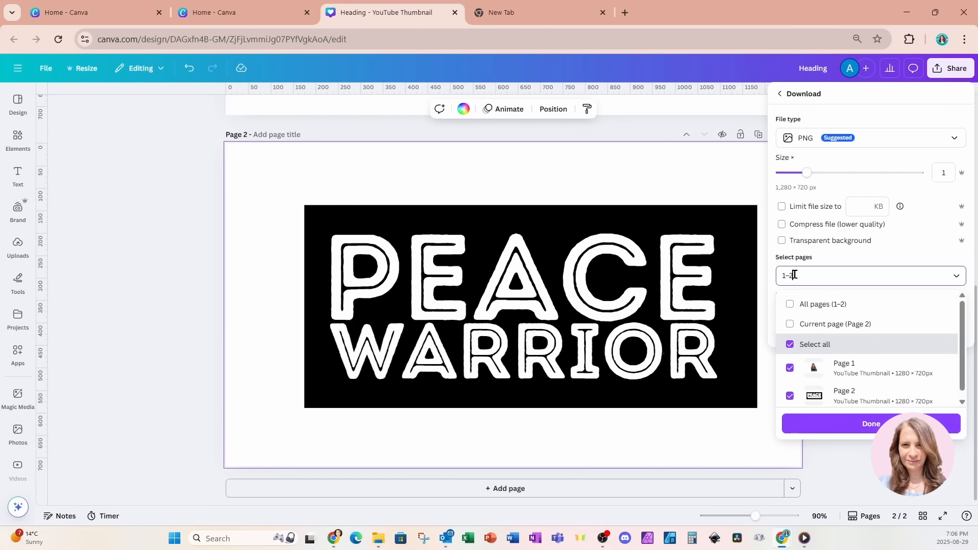
pyautogui.click(802, 325)
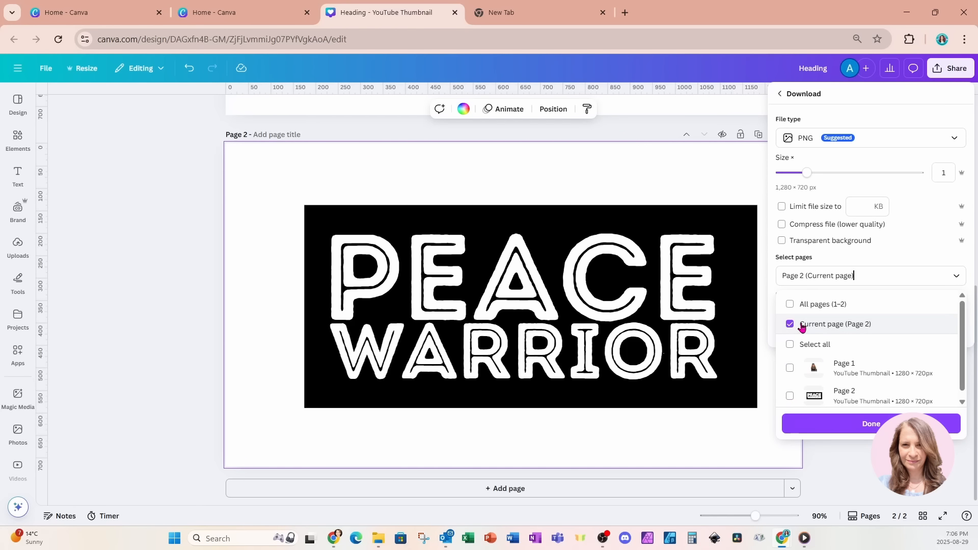
pyautogui.click(797, 423)
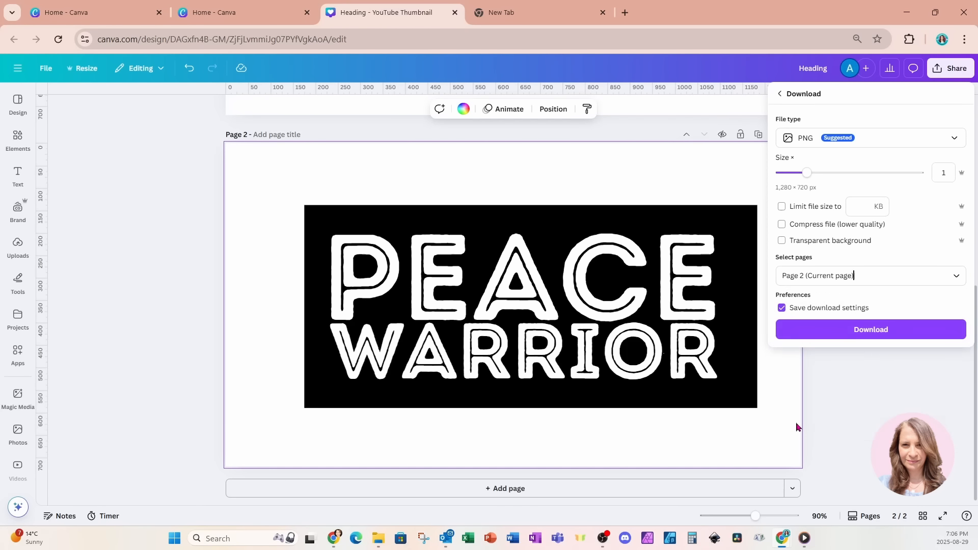
pyautogui.click(945, 333)
# Step: Add a third page, place the downloaded PNG on it, and remove the image's background to cut out the white letters
pyautogui.click(545, 490)
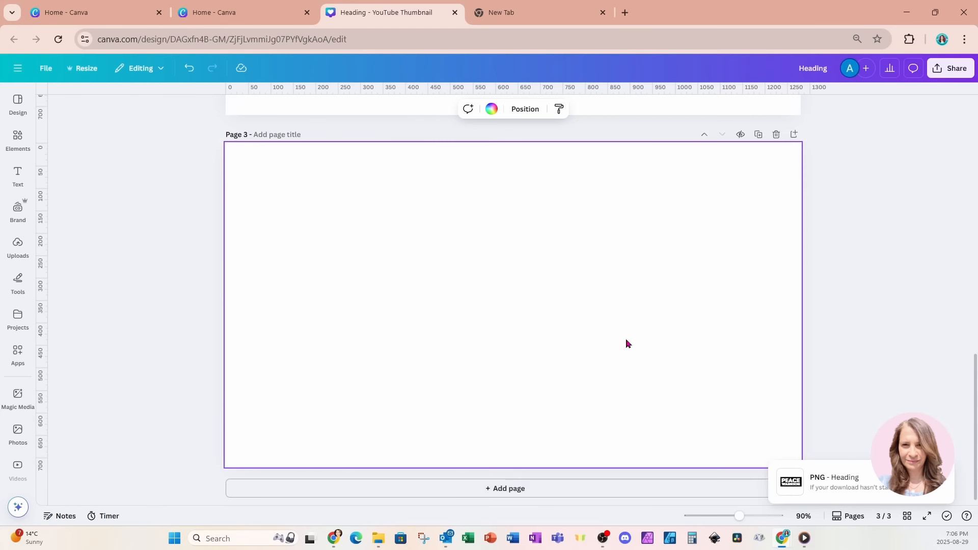
pyautogui.moveTo(792, 81); pyautogui.dragTo(514, 302)
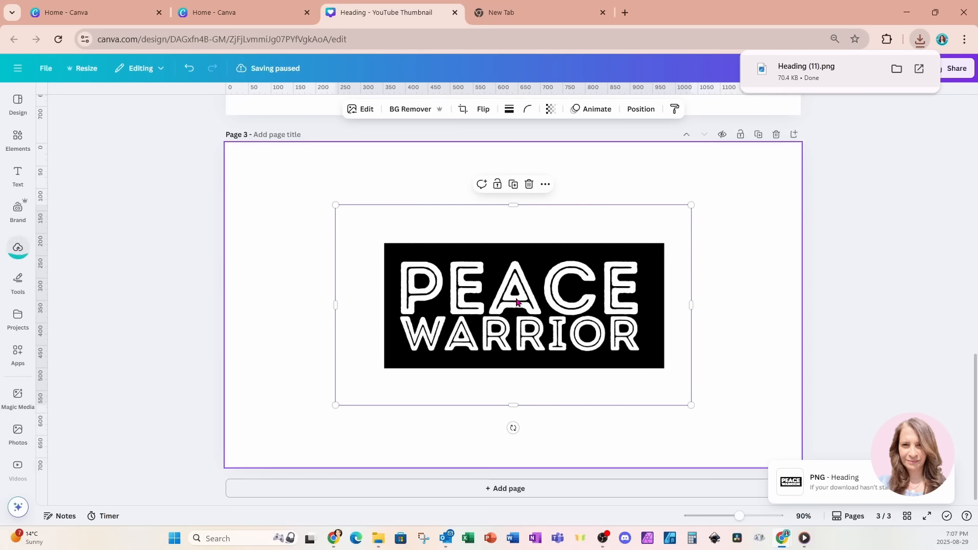
pyautogui.click(413, 108)
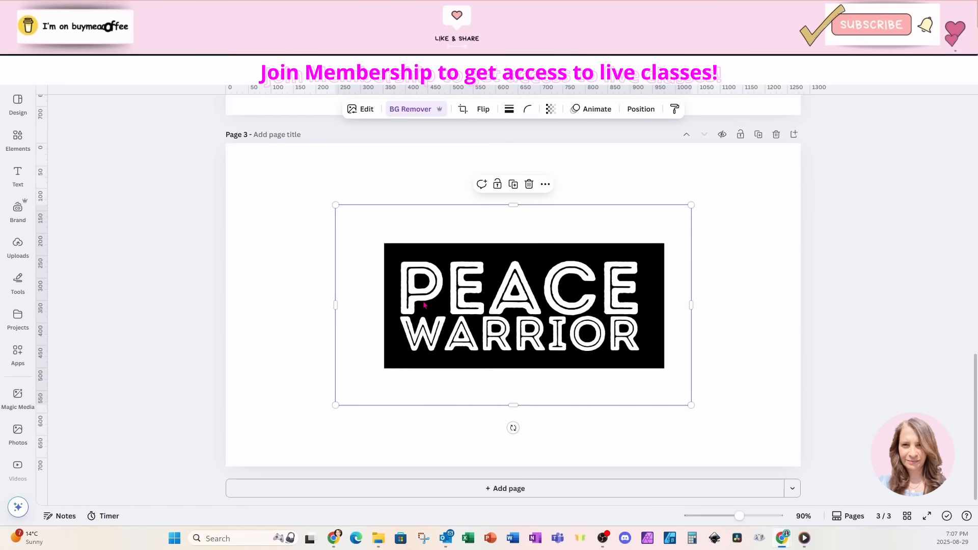
pyautogui.click(415, 113)
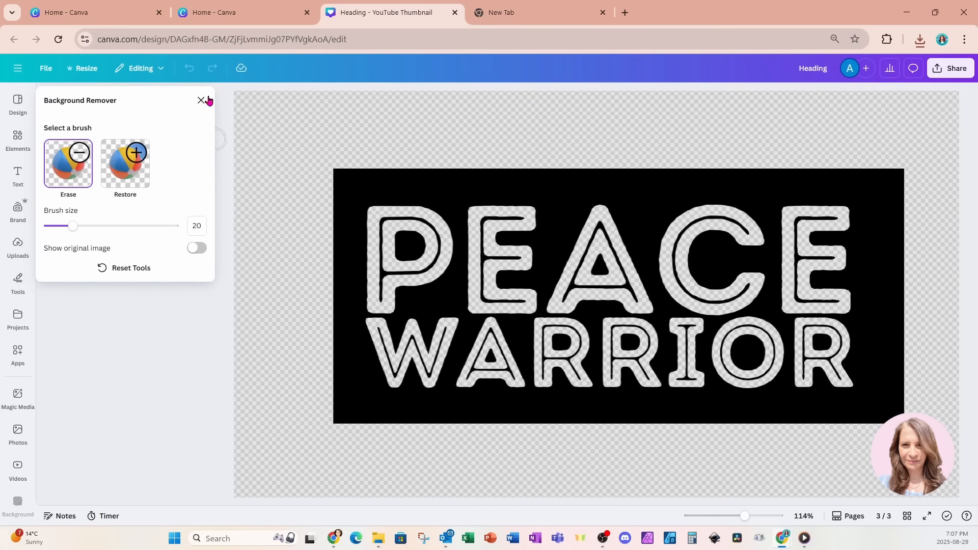
pyautogui.click(202, 100)
# Step: Insert a camouflage pattern from the recently used elements onto page 3
pyautogui.click(17, 138)
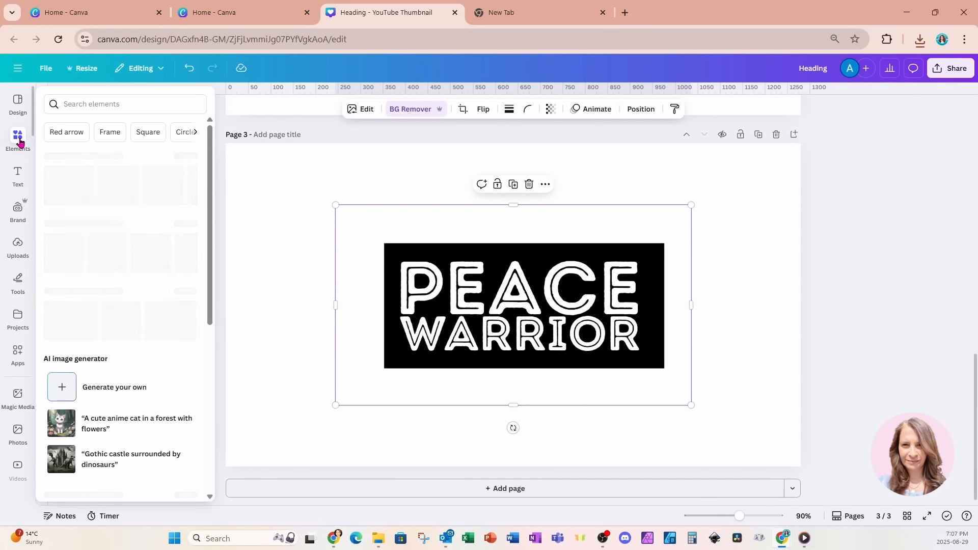
pyautogui.click(179, 153)
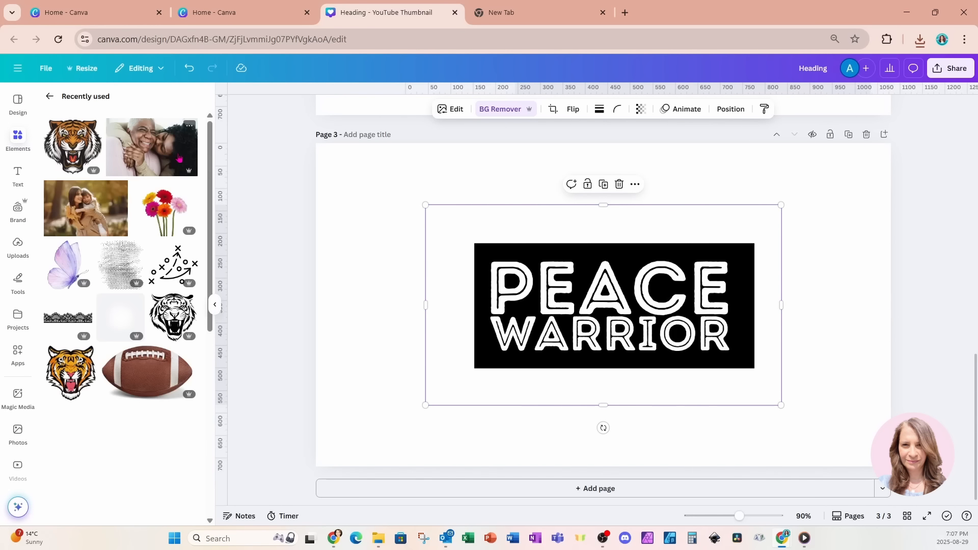
pyautogui.scroll(-1, 162, 269)
pyautogui.scroll(-10, 162, 269)
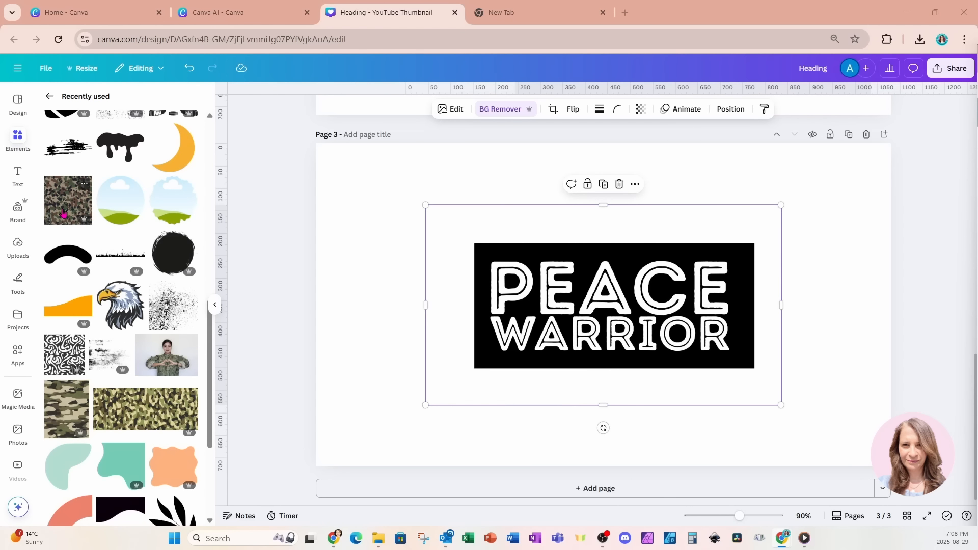
pyautogui.click(63, 213)
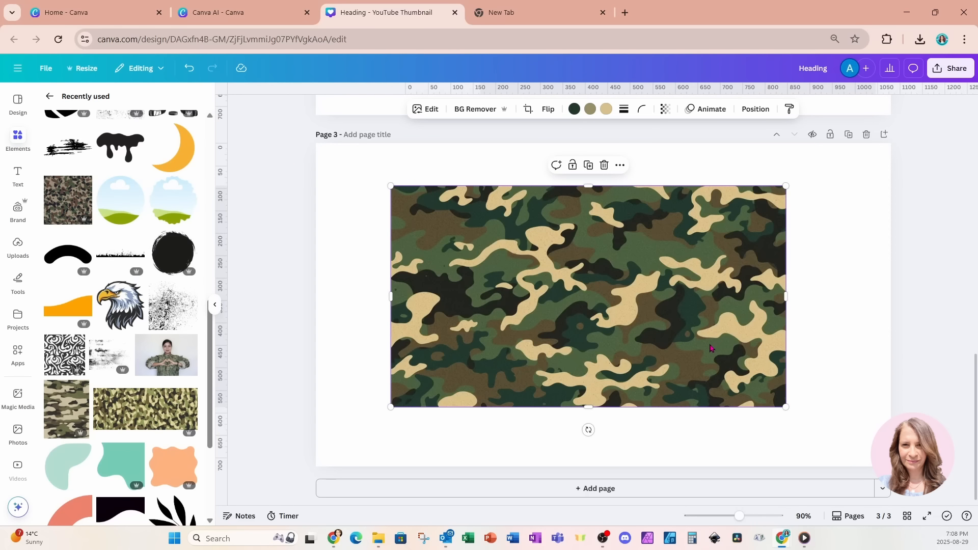
# Step: Resize and crop the camouflage pattern to fit within the black rectangle, and layer it beneath the lettering image
pyautogui.moveTo(709, 344); pyautogui.dragTo(764, 403)
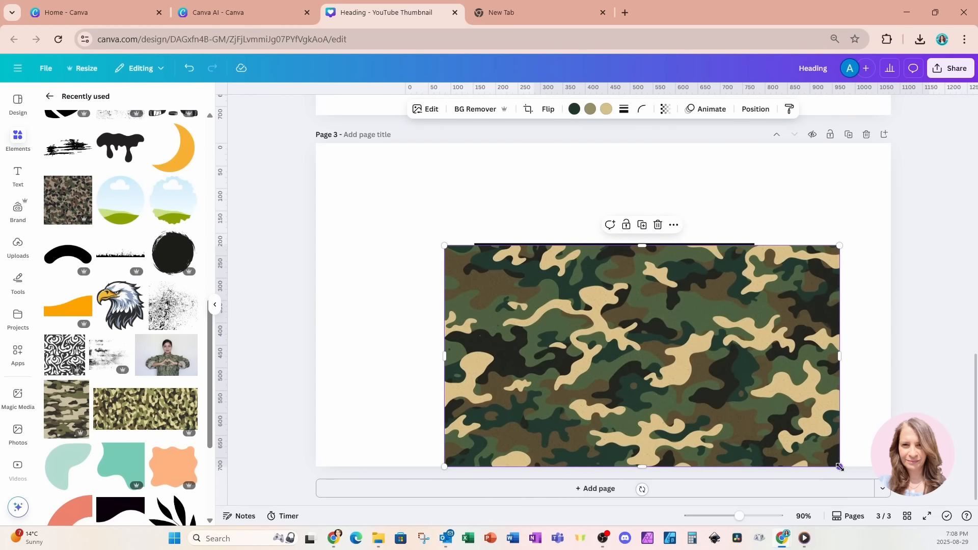
pyautogui.moveTo(839, 467); pyautogui.dragTo(764, 423)
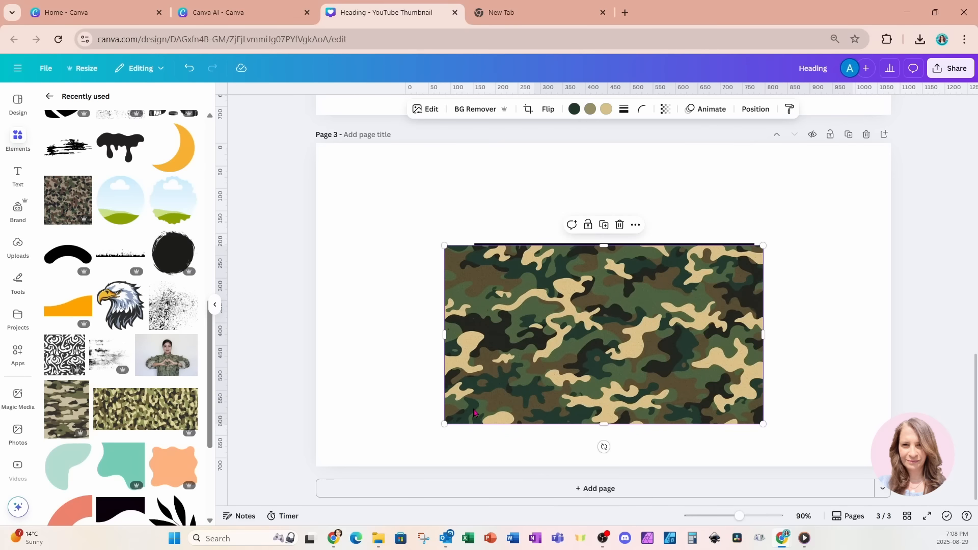
pyautogui.moveTo(444, 423); pyautogui.dragTo(481, 403)
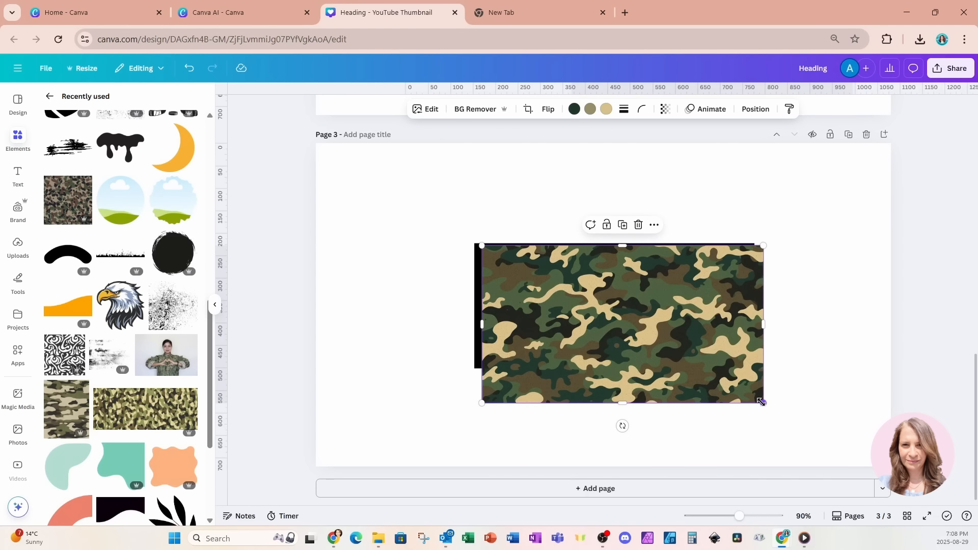
pyautogui.moveTo(761, 401); pyautogui.dragTo(749, 395)
pyautogui.moveTo(619, 394); pyautogui.dragTo(619, 365)
pyautogui.click(765, 113)
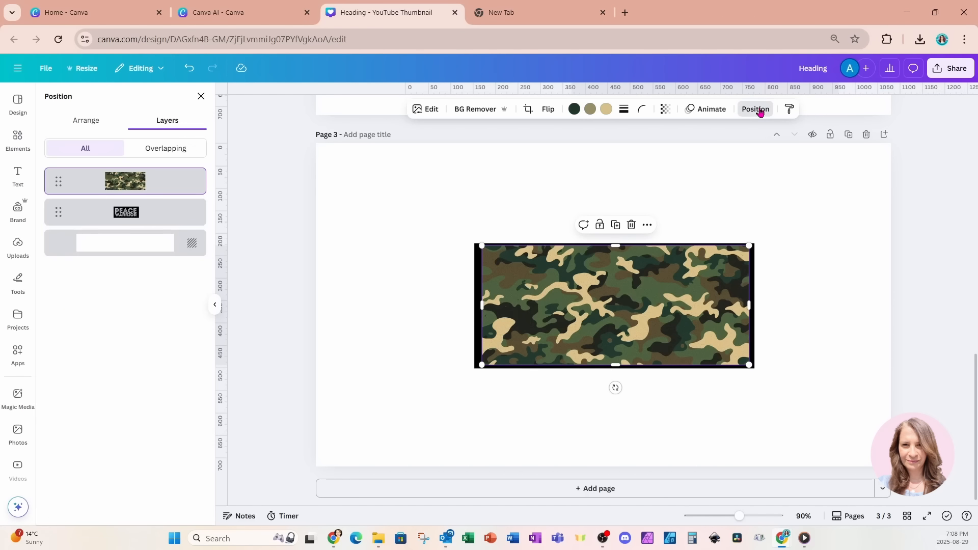
pyautogui.moveTo(163, 181); pyautogui.dragTo(159, 234)
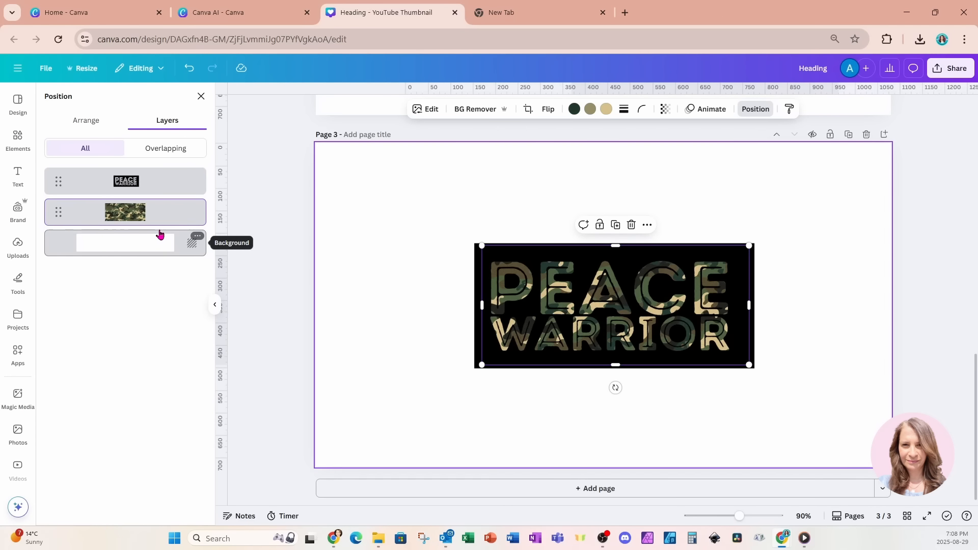
# Step: Enlarge the lettering image and the camouflage pattern together to fill most of page 3
pyautogui.moveTo(345, 217); pyautogui.dragTo(840, 420)
pyautogui.moveTo(781, 405); pyautogui.dragTo(871, 458)
pyautogui.moveTo(424, 205); pyautogui.dragTo(280, 162)
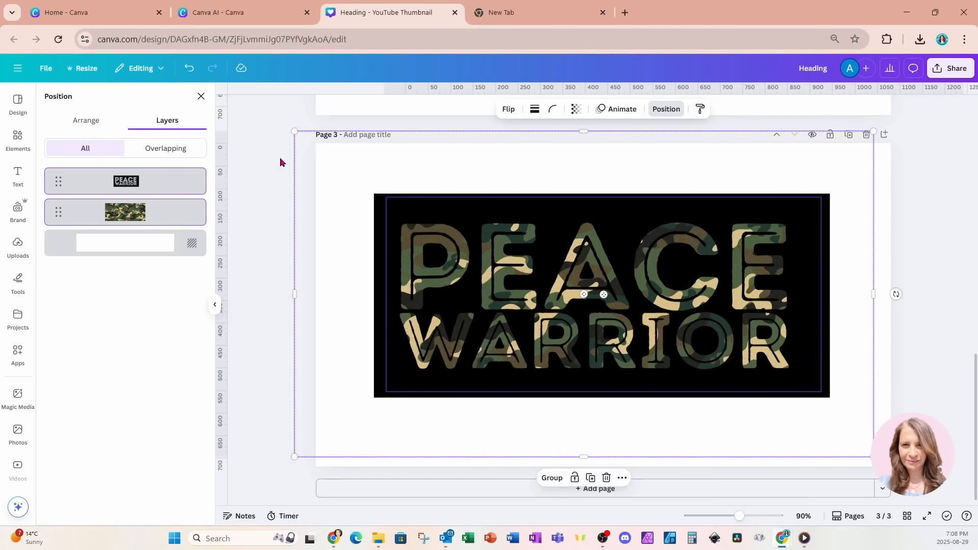
# Step: Turn the black areas of page 3's lettering image white using a Custom Duotone effect with white shadows and #FFFFFF highlights
pyautogui.click(173, 189)
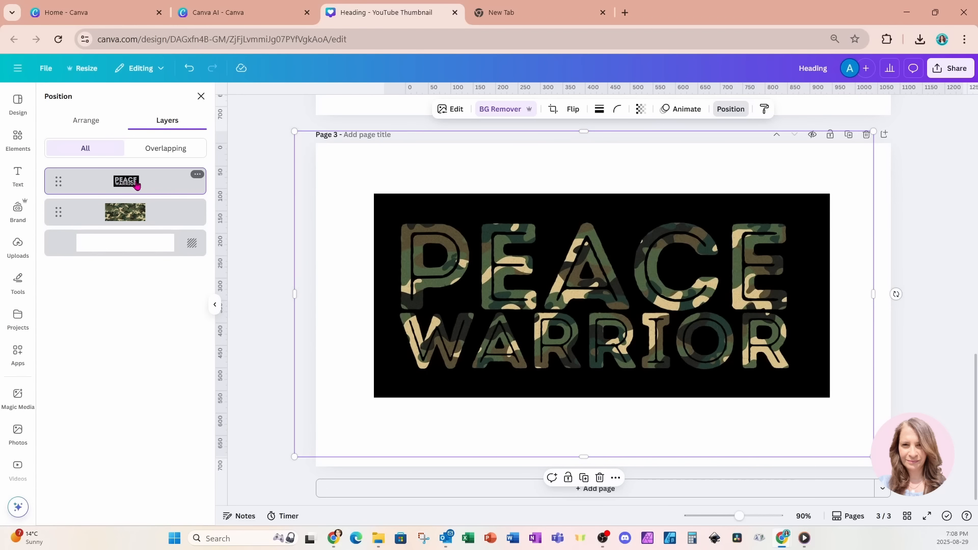
pyautogui.click(451, 111)
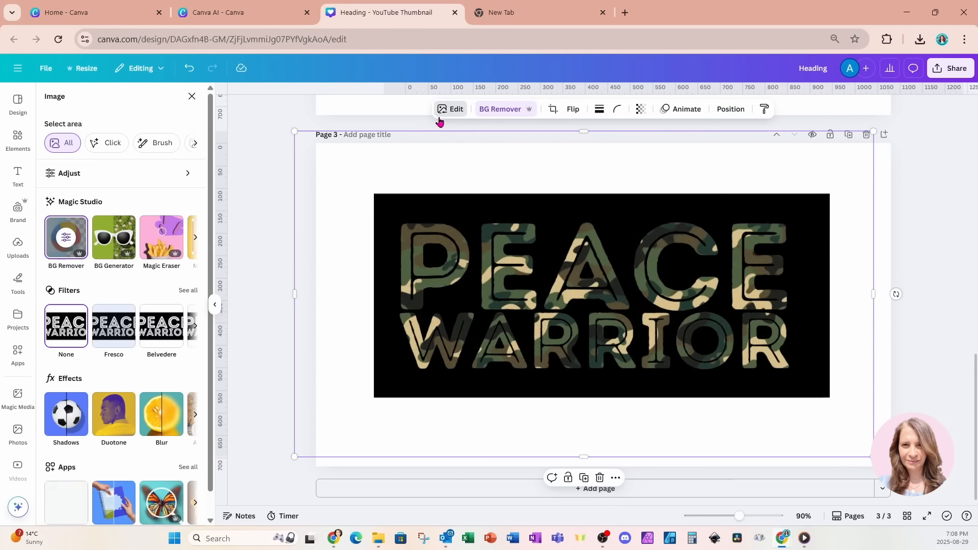
pyautogui.click(113, 414)
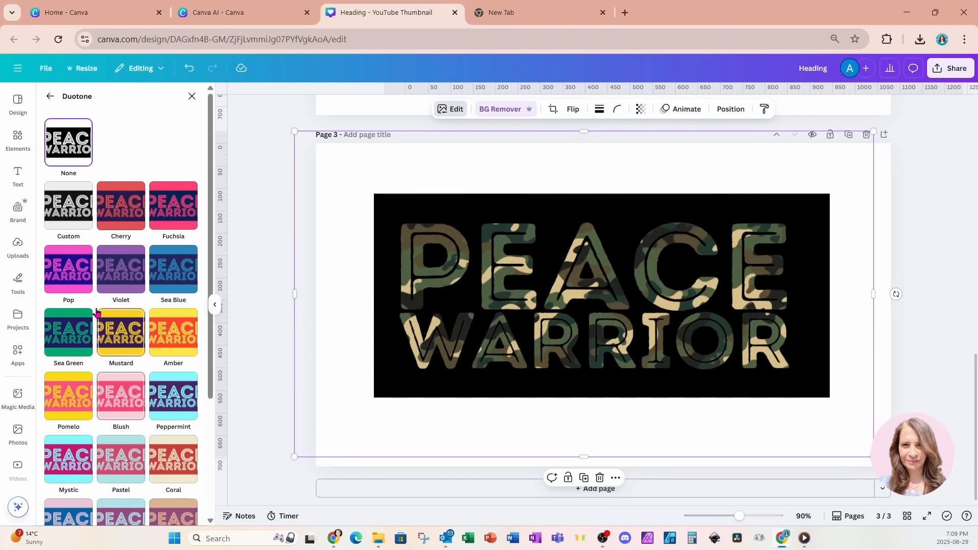
pyautogui.click(69, 219)
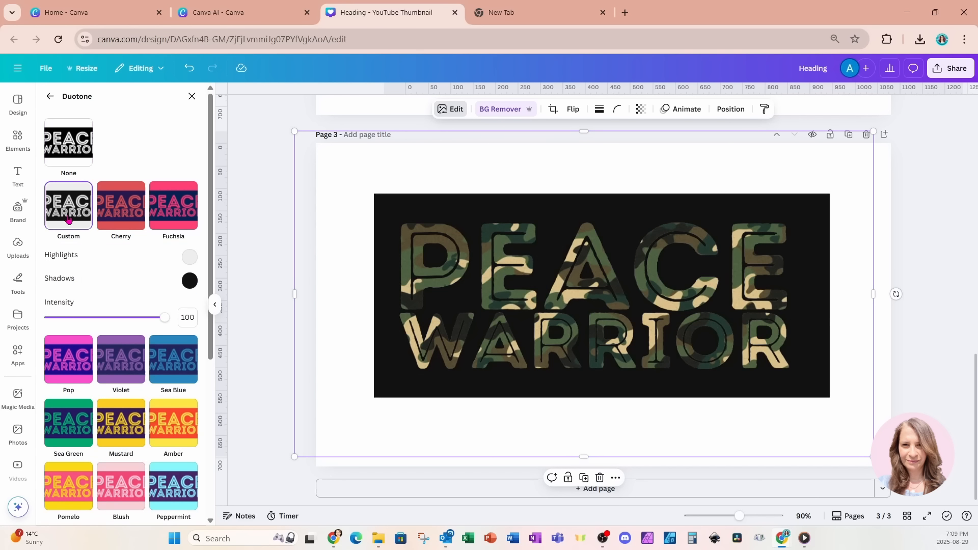
pyautogui.click(188, 281)
pyautogui.moveTo(192, 351); pyautogui.dragTo(191, 279)
pyautogui.click(185, 258)
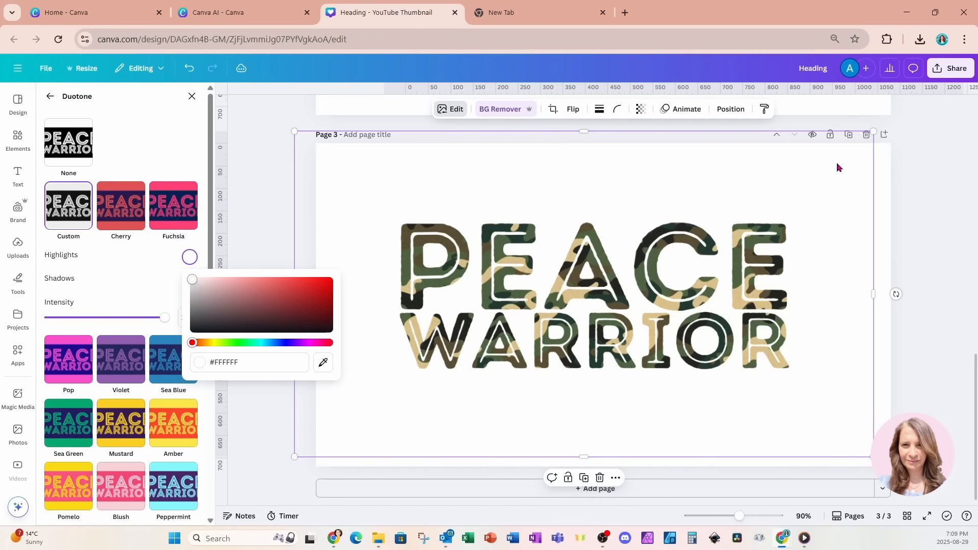
pyautogui.click(880, 163)
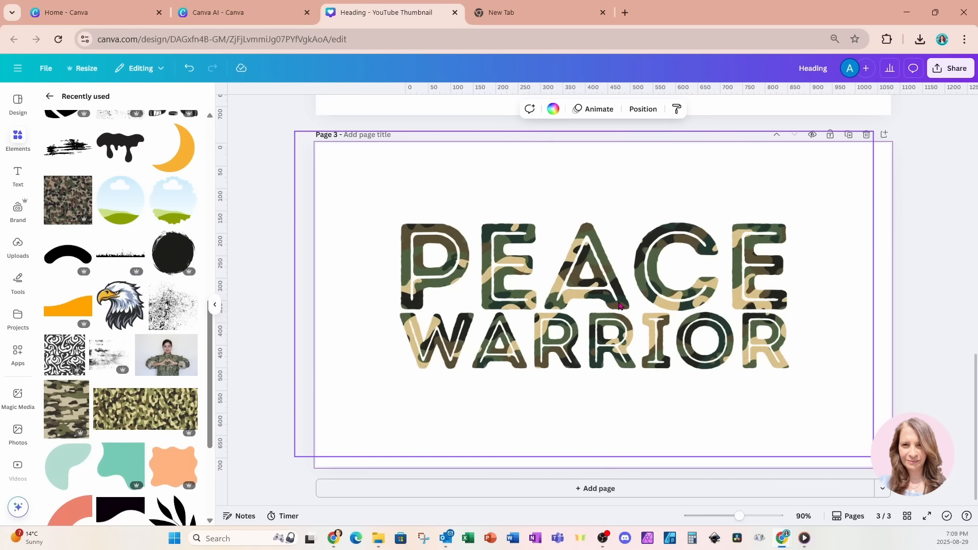
# Step: Download only page 3 as a PNG
pyautogui.click(950, 68)
pyautogui.click(800, 273)
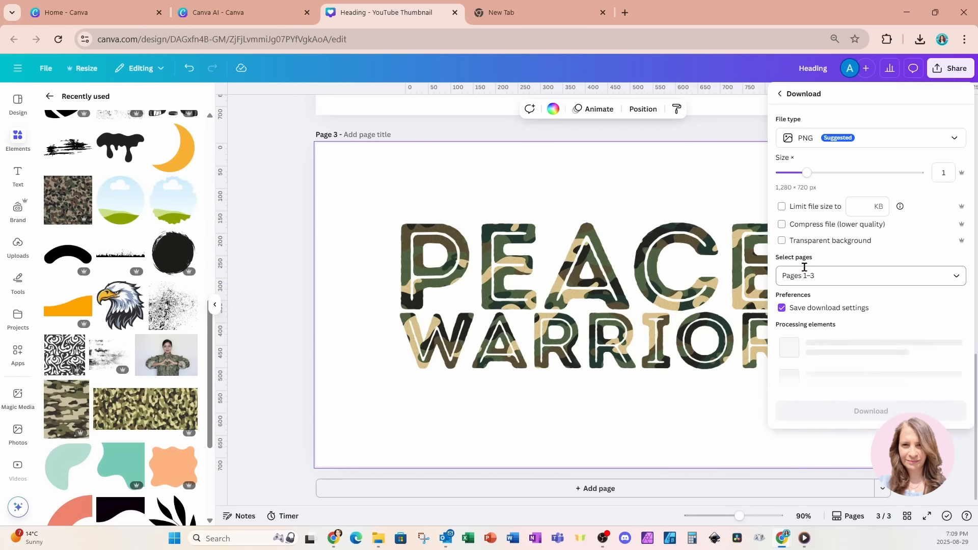
pyautogui.click(830, 273)
pyautogui.click(829, 326)
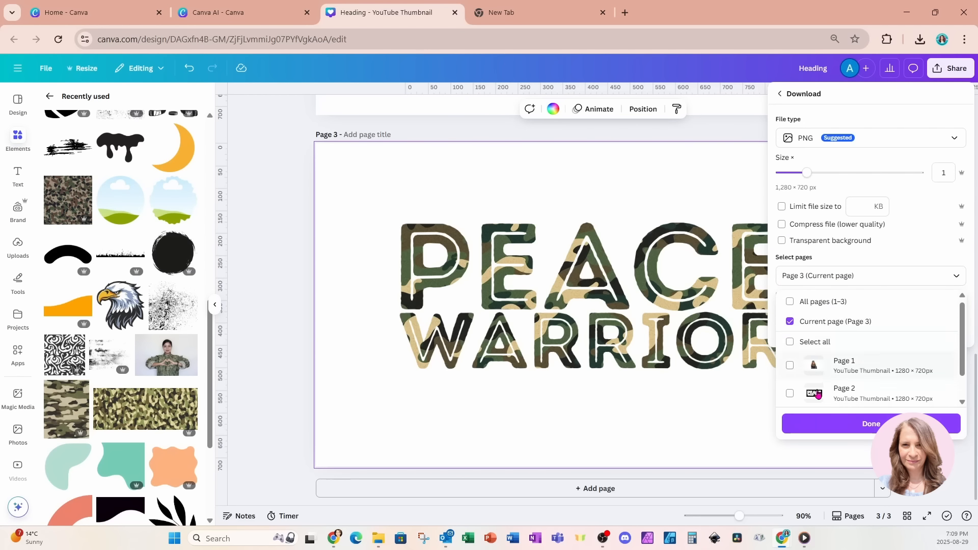
pyautogui.click(807, 424)
pyautogui.click(813, 335)
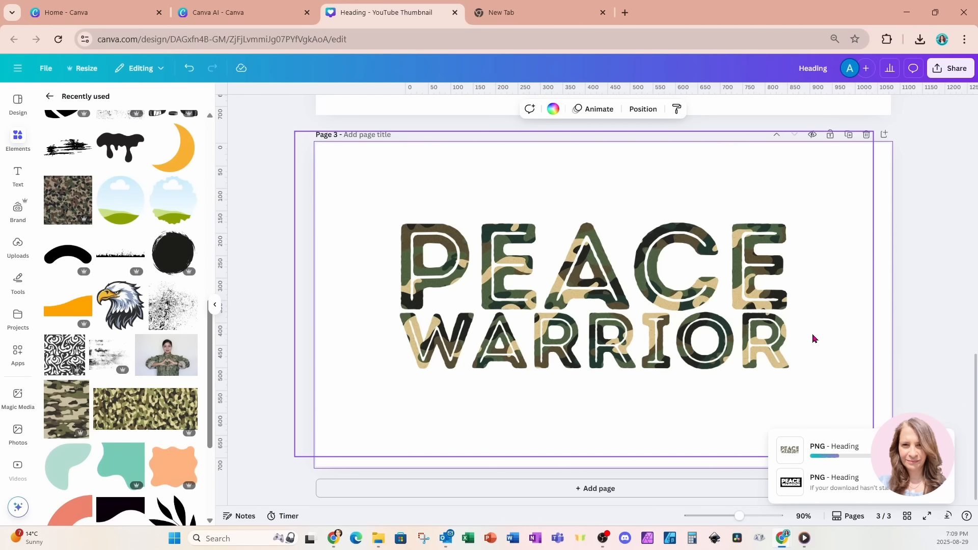
# Step: Place the downloaded Heading (12).png on page 1 and remove its background
pyautogui.scroll(10, 721, 355)
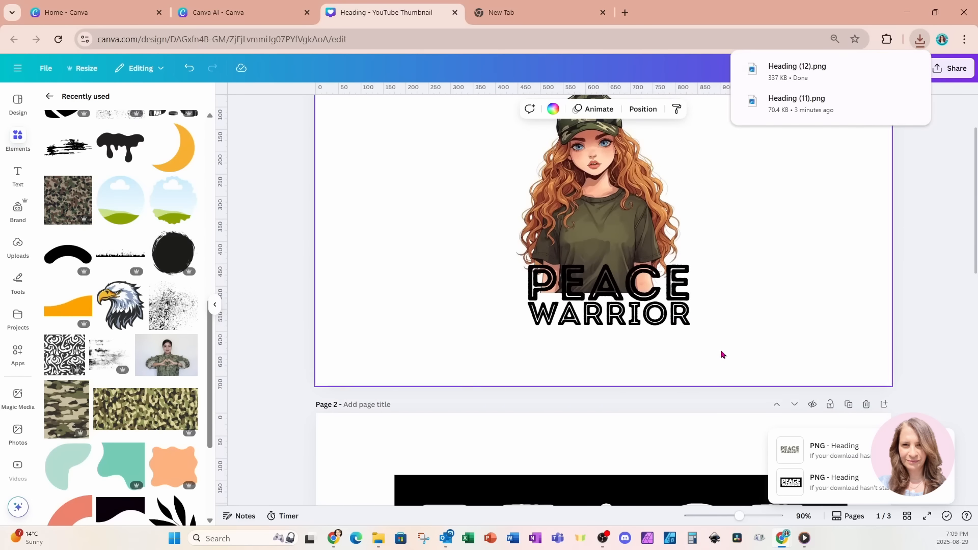
pyautogui.moveTo(807, 72); pyautogui.dragTo(666, 216)
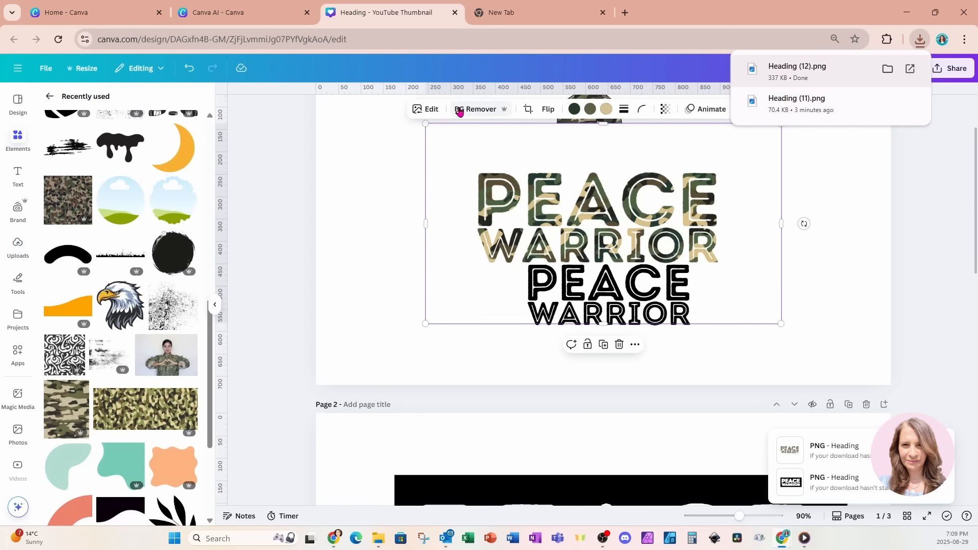
pyautogui.click(459, 109)
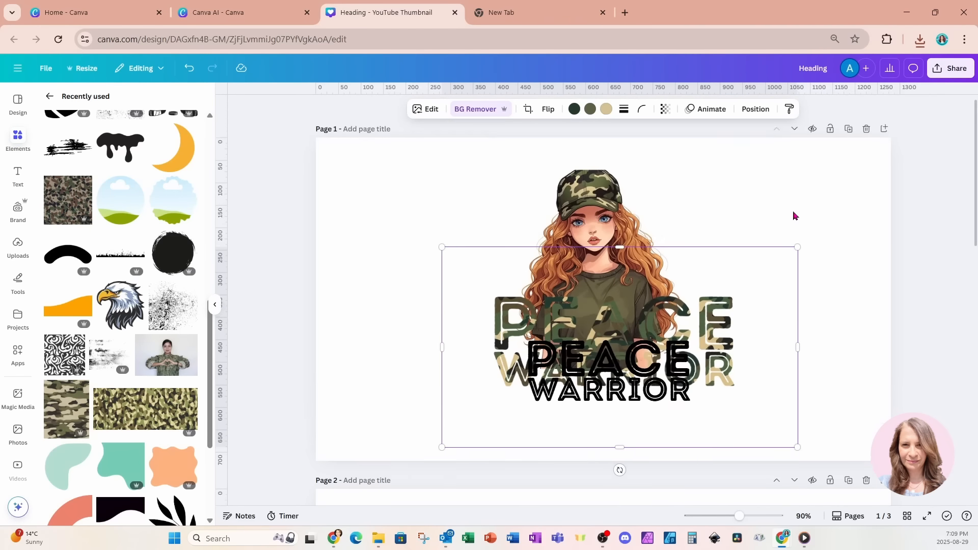
# Step: Duplicate page 1 and delete the black PEACE and WARRIOR text from the copy
pyautogui.click(848, 128)
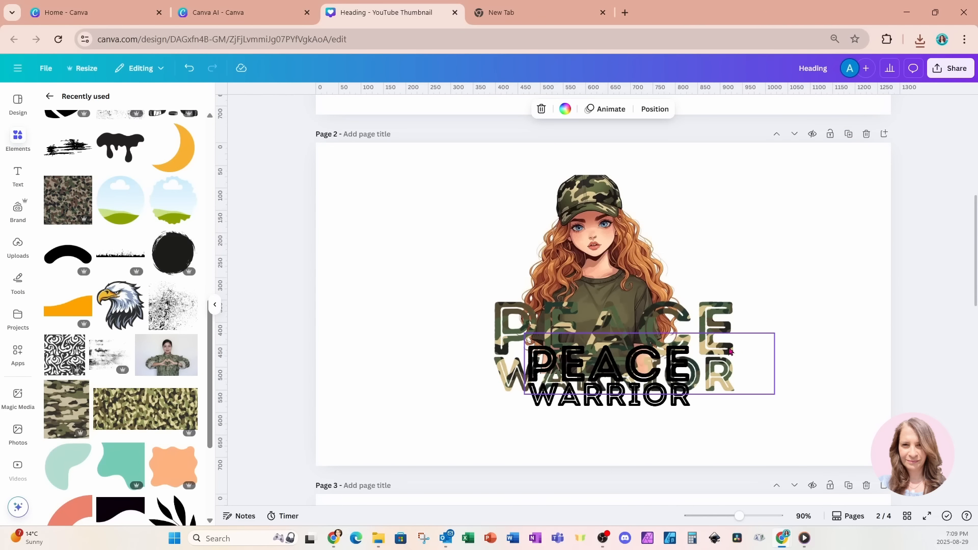
pyautogui.click(674, 369)
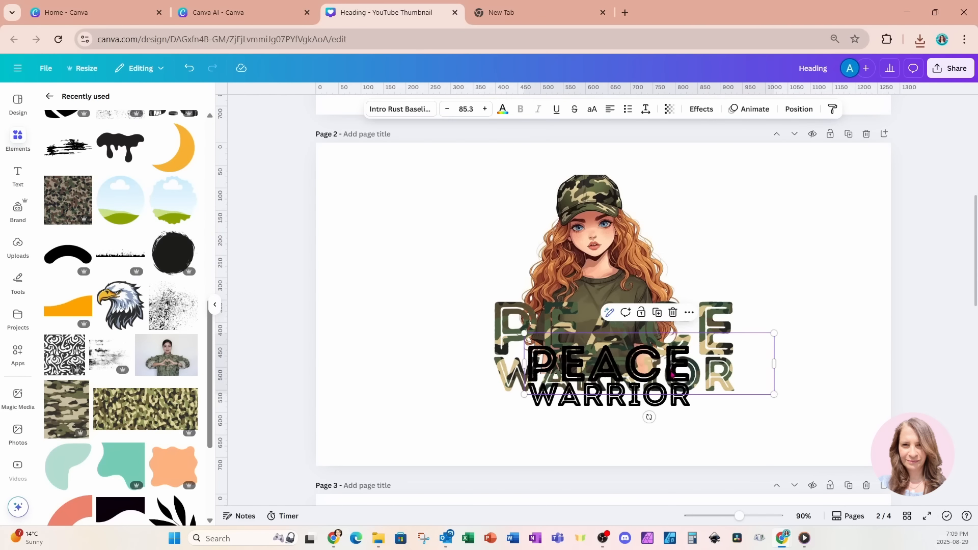
pyautogui.keyDown('shift'); pyautogui.click(668, 403); pyautogui.keyUp('shift')
pyautogui.press('Delete')
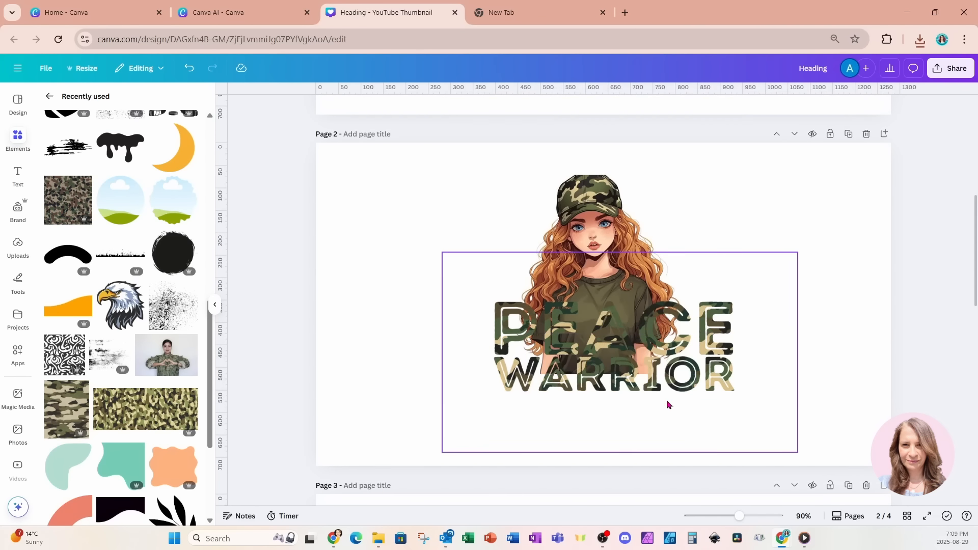
# Step: Shrink the camouflage lettering on page 2 and center it over the lower part of the girl illustration
pyautogui.moveTo(719, 324); pyautogui.dragTo(719, 325)
pyautogui.moveTo(719, 325); pyautogui.dragTo(717, 339)
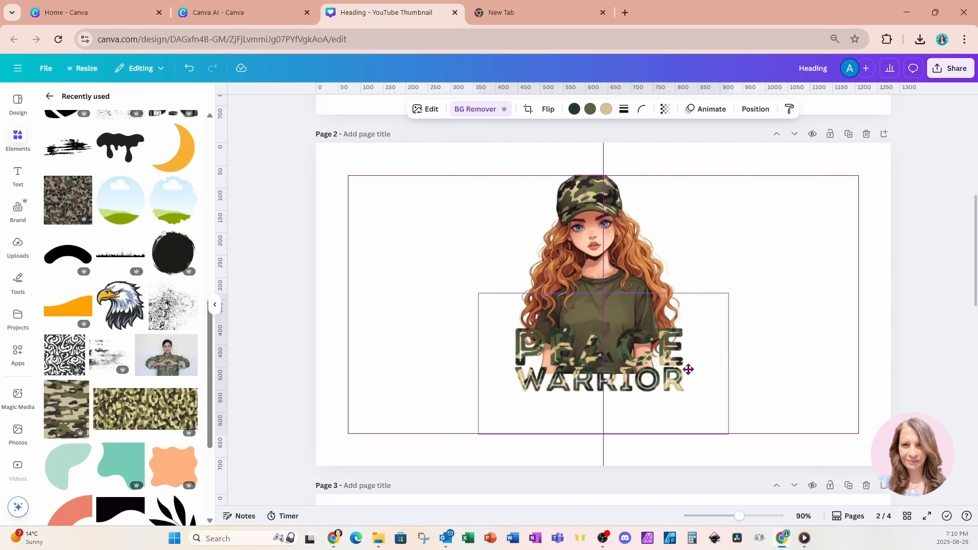
pyautogui.moveTo(688, 370); pyautogui.dragTo(689, 374)
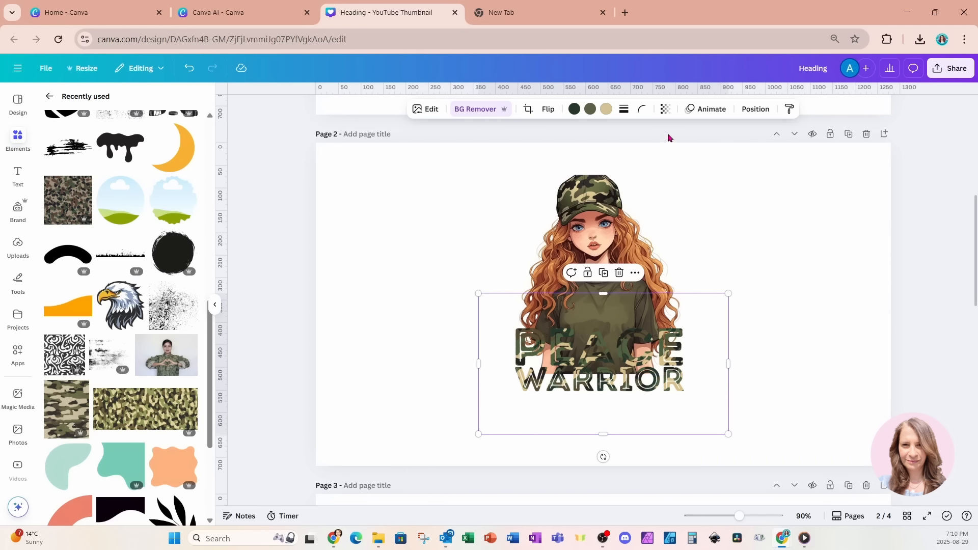
# Step: Add an Outline shadow to the camouflage lettering in white (#FFFFFF) with size 18
pyautogui.click(429, 110)
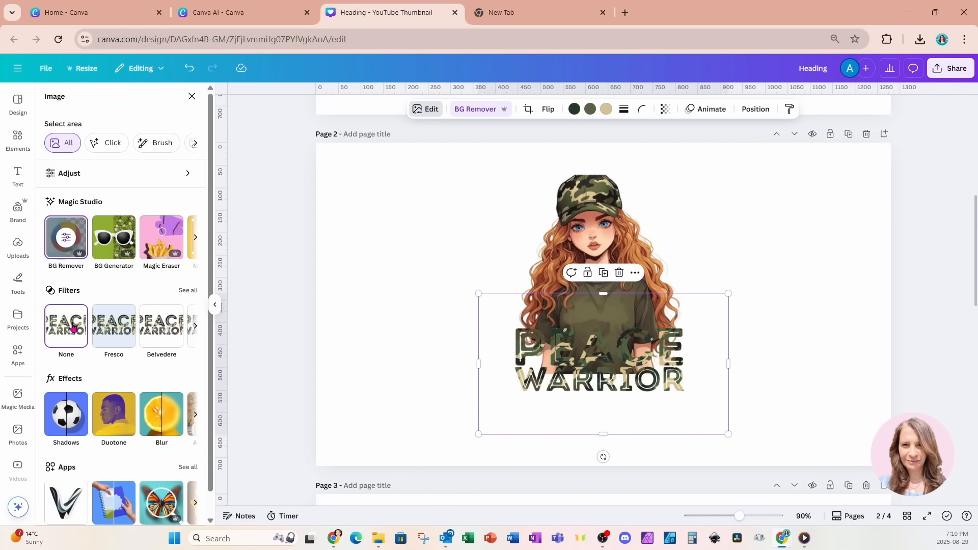
pyautogui.click(66, 414)
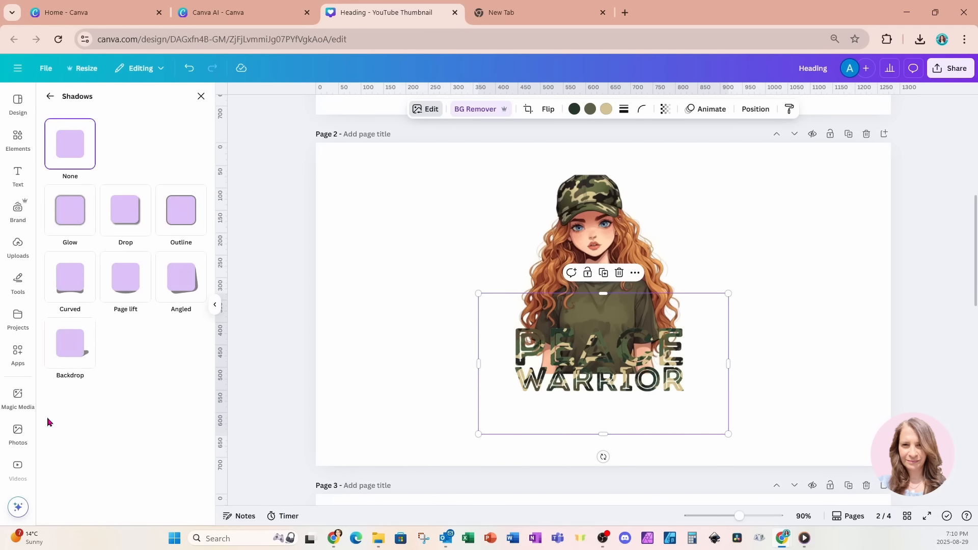
pyautogui.click(178, 216)
pyautogui.click(198, 435)
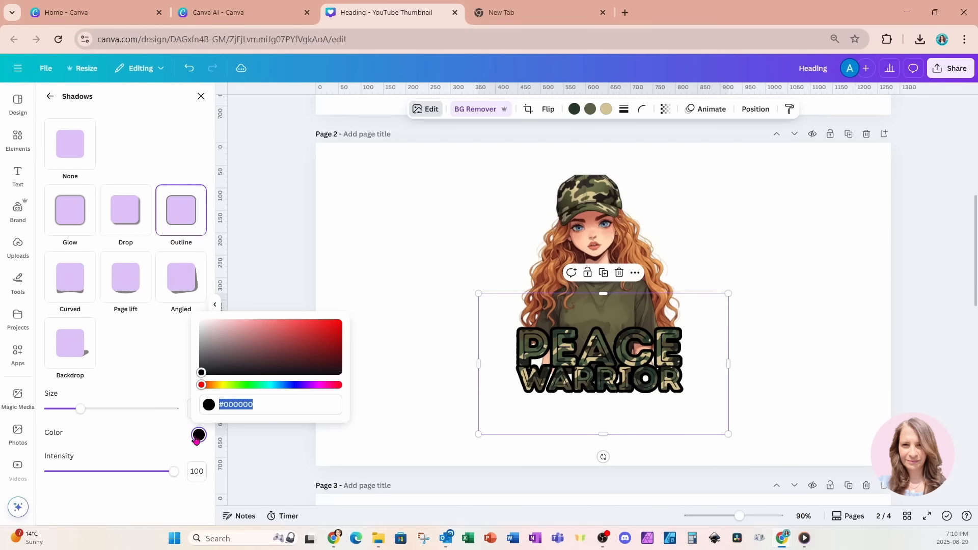
pyautogui.moveTo(203, 378); pyautogui.dragTo(189, 318)
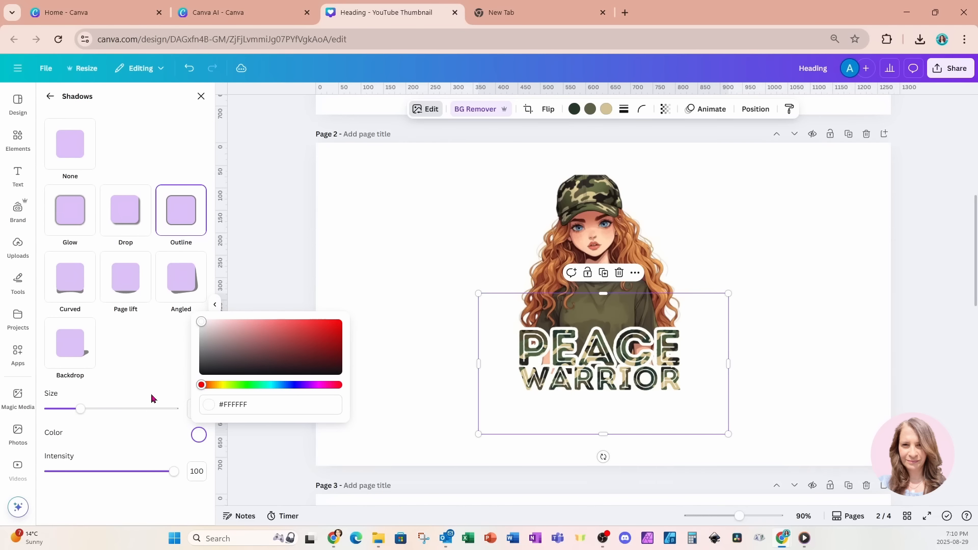
pyautogui.click(79, 410)
pyautogui.moveTo(80, 414); pyautogui.dragTo(72, 415)
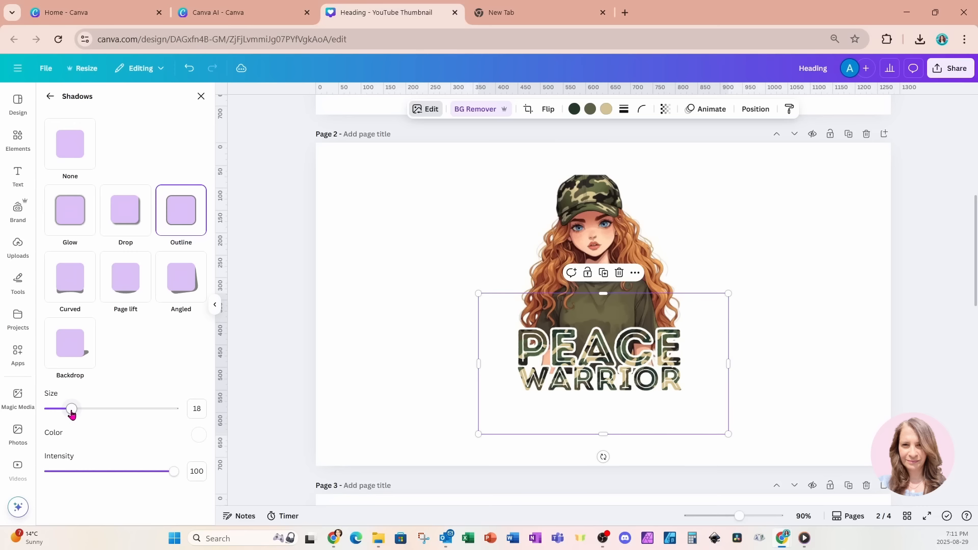
# Step: Rotate the girl illustration slightly clockwise behind the lettering
pyautogui.click(790, 256)
pyautogui.click(591, 245)
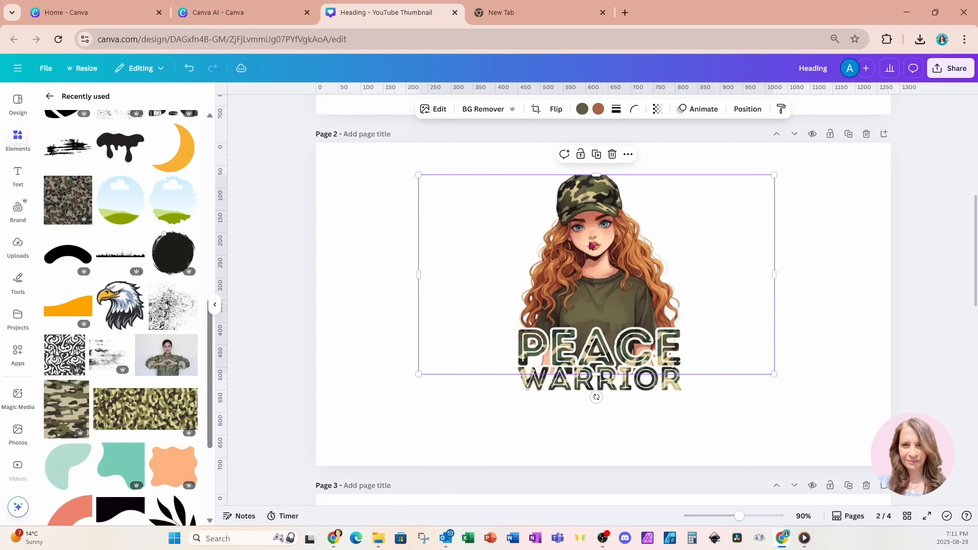
pyautogui.moveTo(596, 397); pyautogui.dragTo(598, 362)
pyautogui.click(759, 441)
pyautogui.click(733, 264)
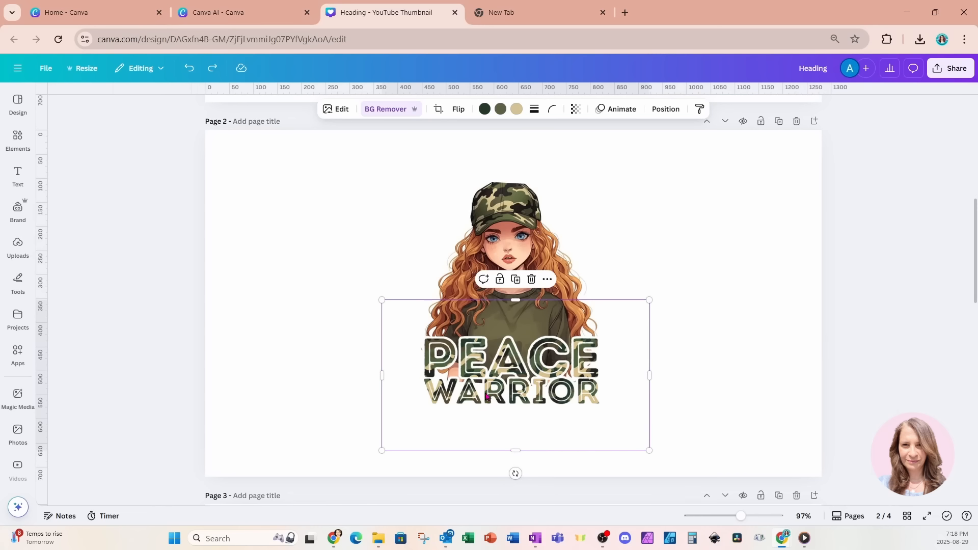
# Step: Move the lettering aside from the girl, insert the recently used thick curved band on page 2, and color it white
pyautogui.moveTo(486, 397); pyautogui.dragTo(725, 253)
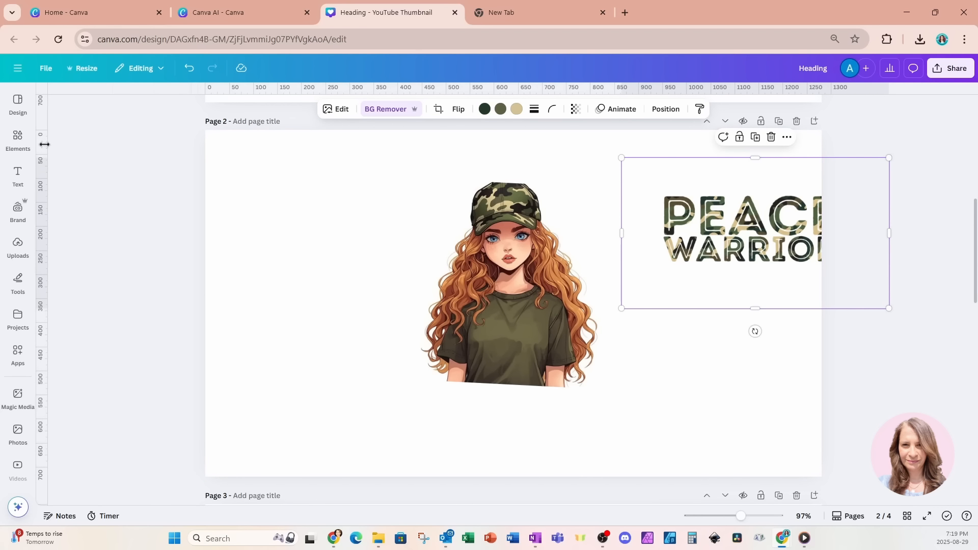
pyautogui.click(20, 146)
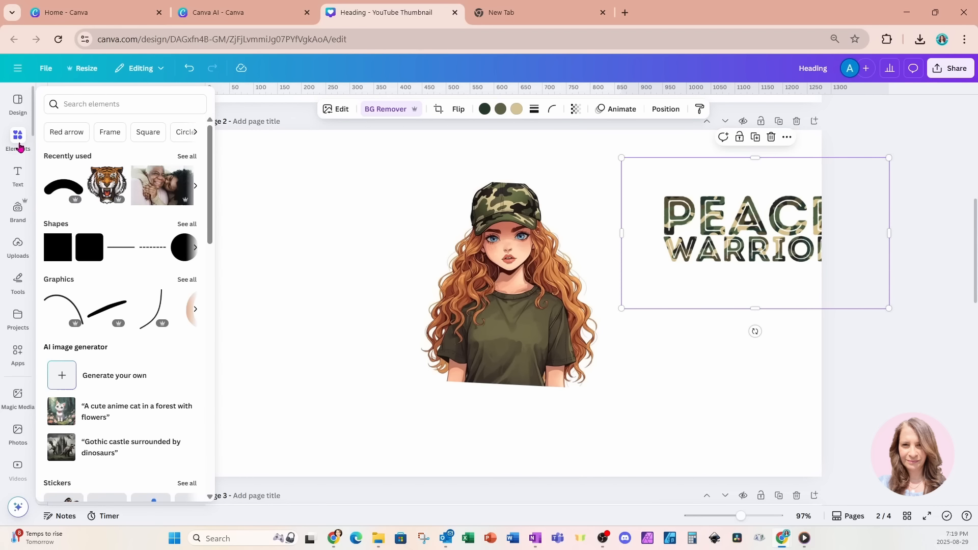
pyautogui.click(15, 147)
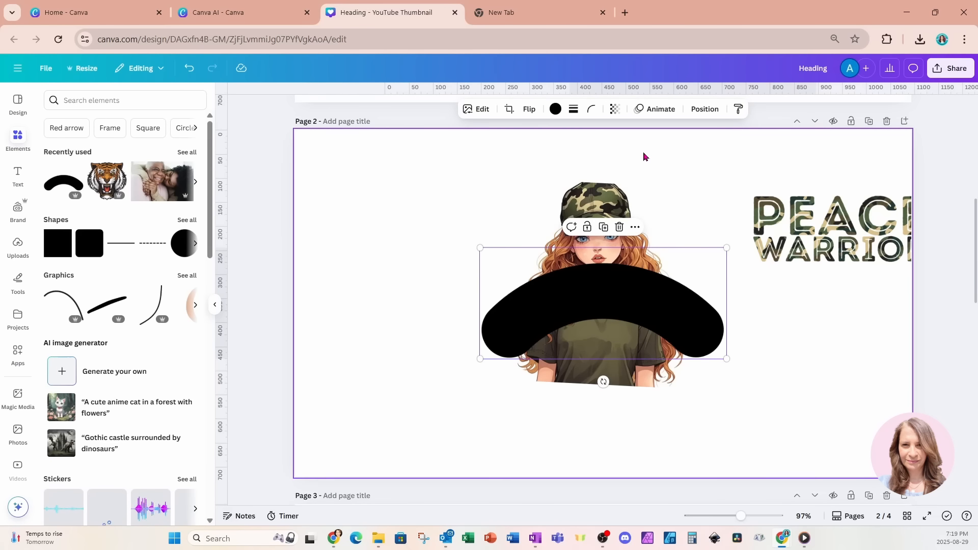
pyautogui.click(555, 108)
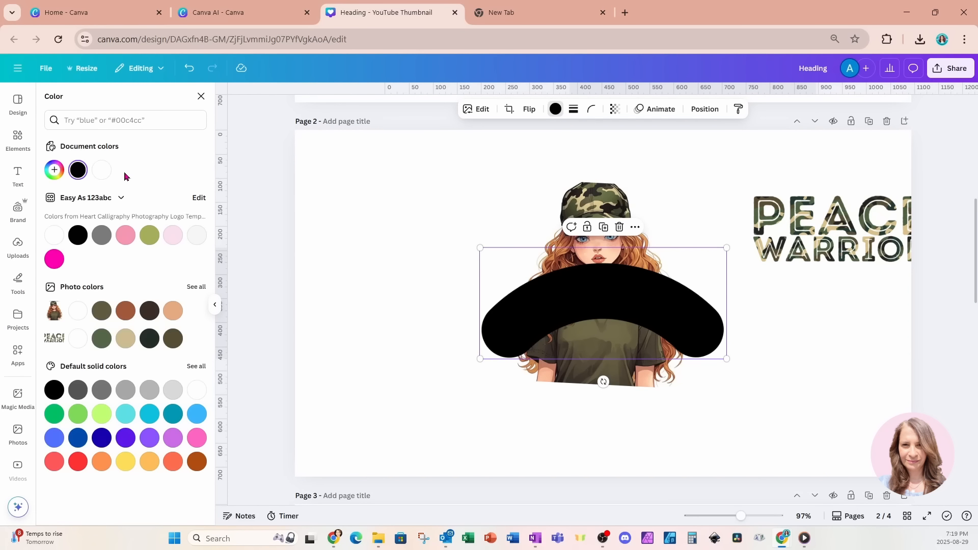
pyautogui.click(101, 170)
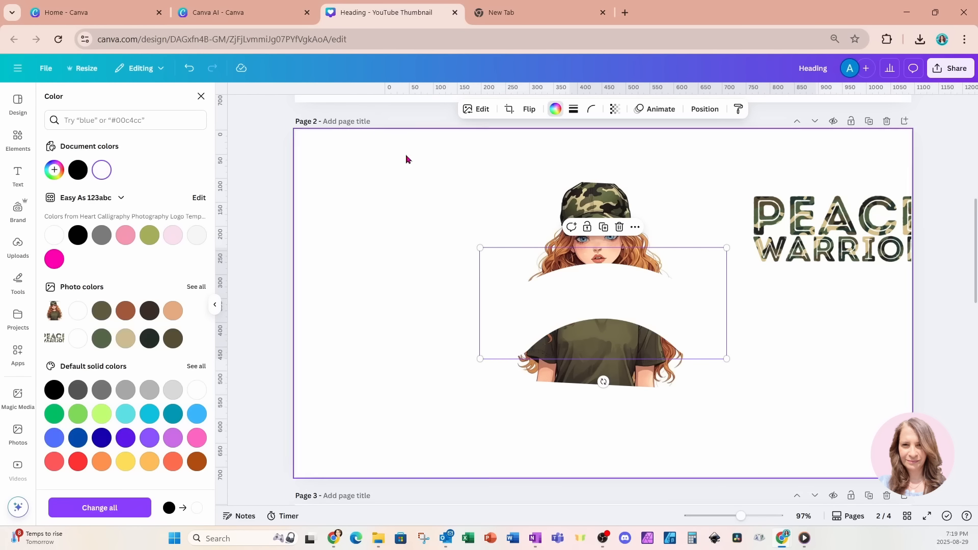
# Step: Flip the white curved band vertically, then enlarge and position it to mask the girl's lower edge with a curve
pyautogui.click(527, 109)
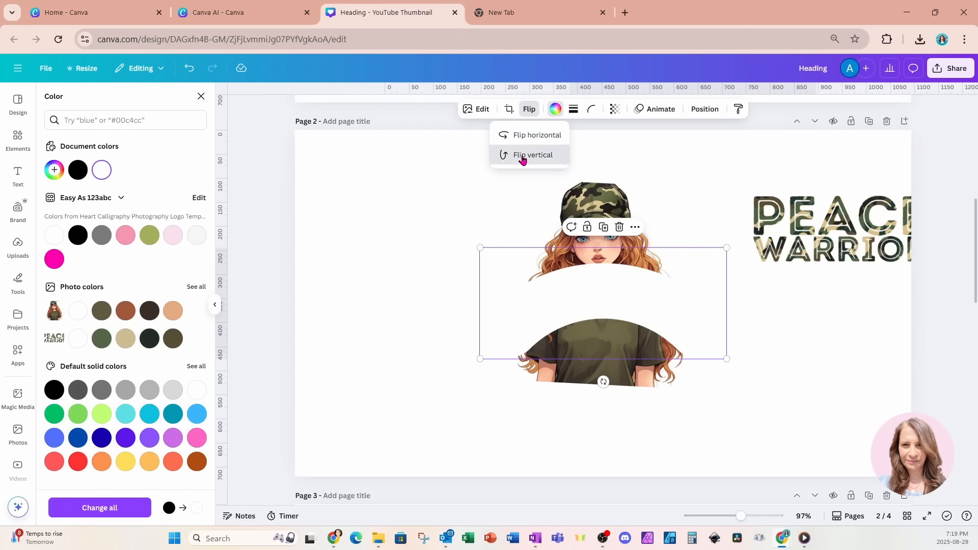
pyautogui.click(522, 160)
pyautogui.moveTo(584, 311); pyautogui.dragTo(586, 404)
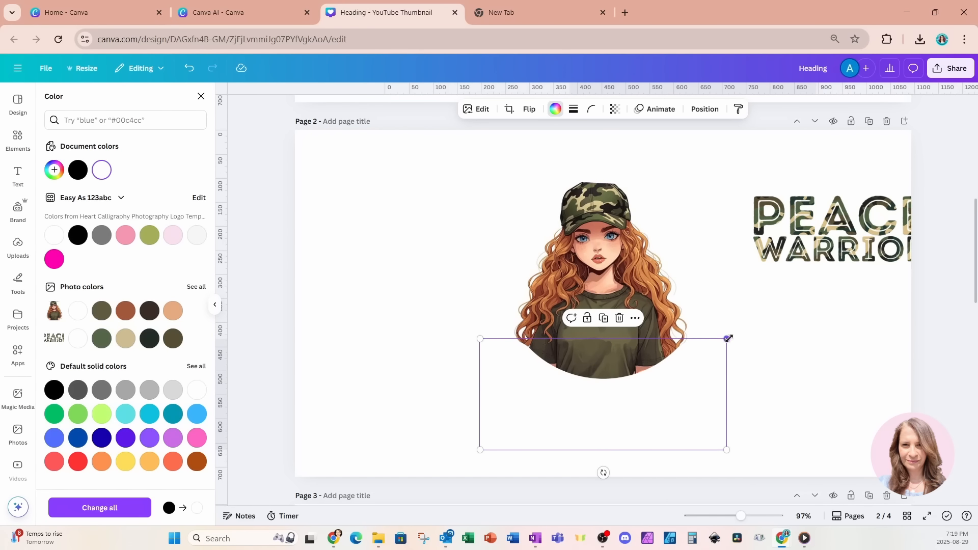
pyautogui.moveTo(728, 339); pyautogui.dragTo(931, 297)
pyautogui.moveTo(868, 294); pyautogui.dragTo(758, 325)
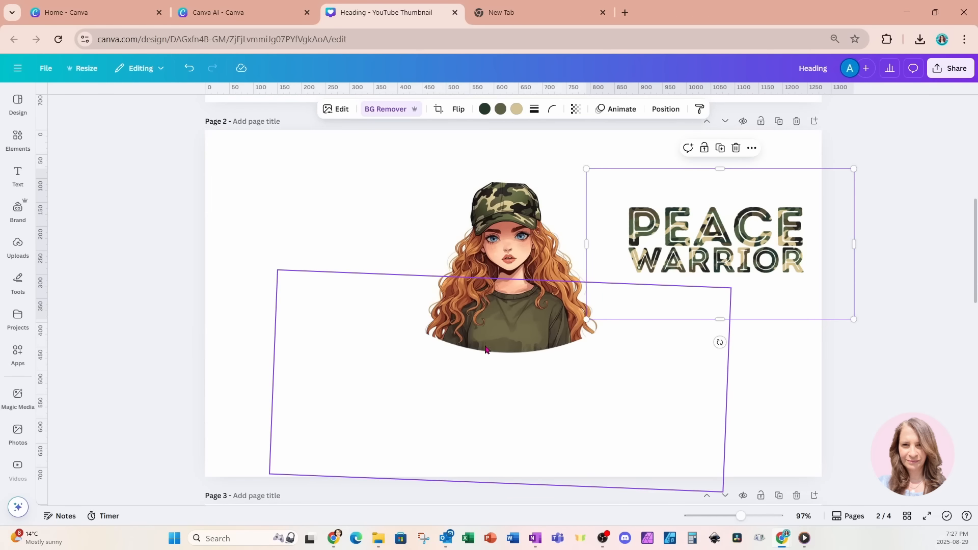
# Step: Search the elements library for "grunge border" and browse all the graphics results
pyautogui.click(21, 145)
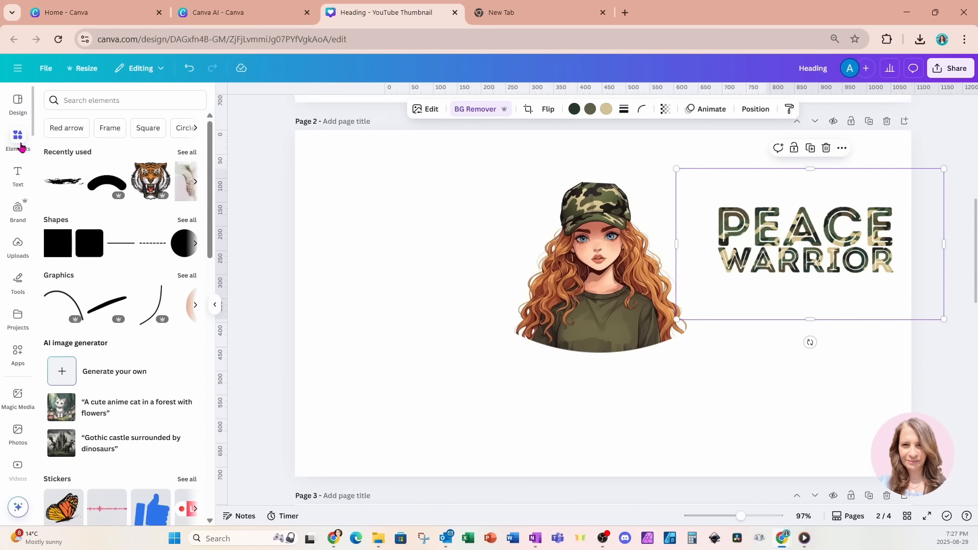
pyautogui.click(102, 99)
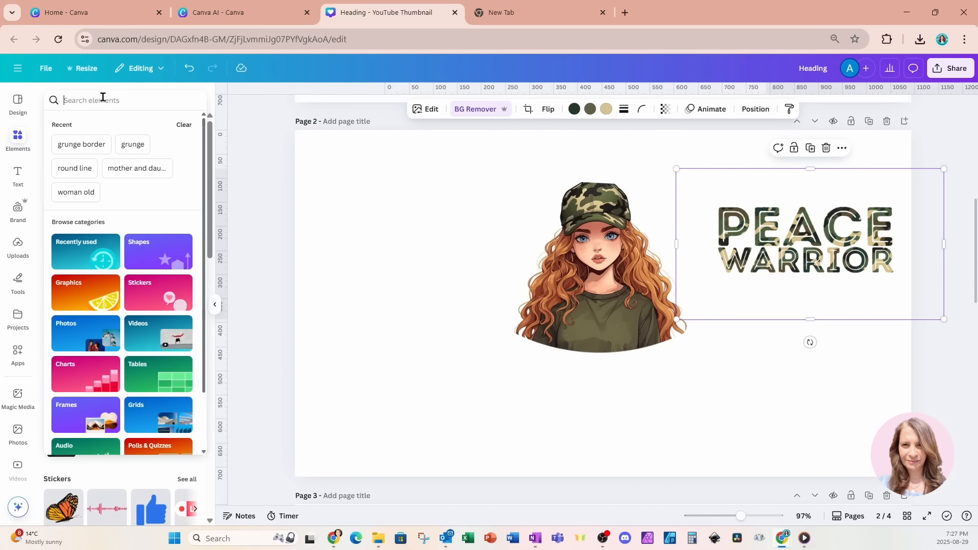
pyautogui.write('grunge b')
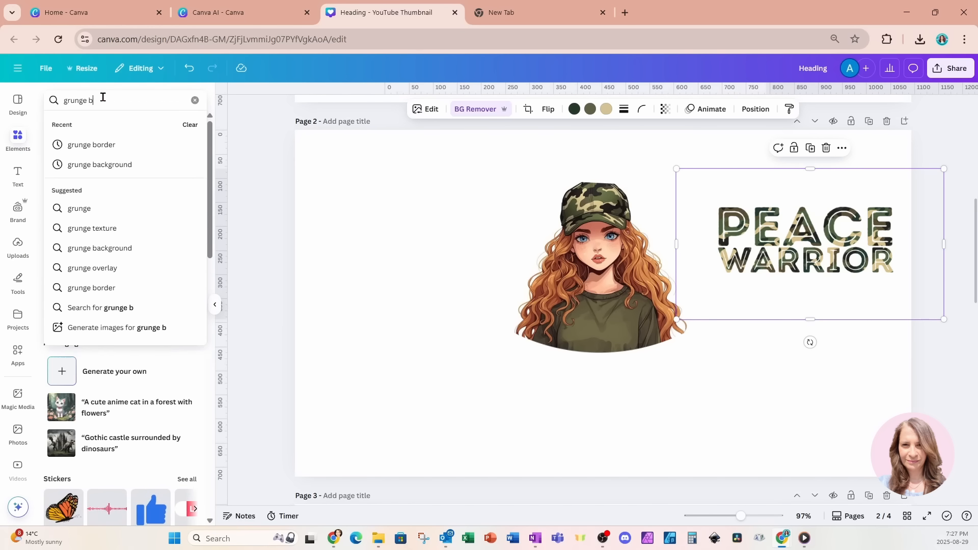
pyautogui.write('order')
pyautogui.press('Return')
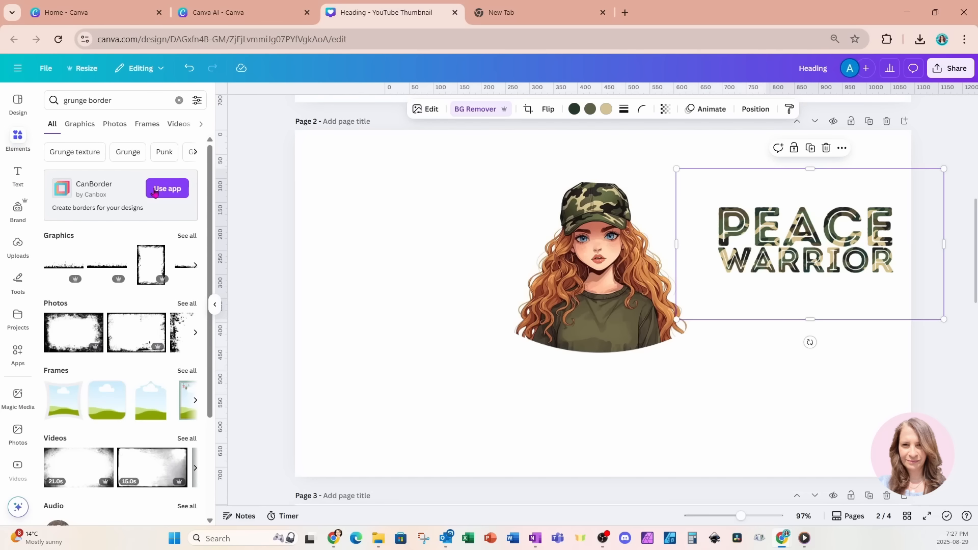
pyautogui.click(186, 236)
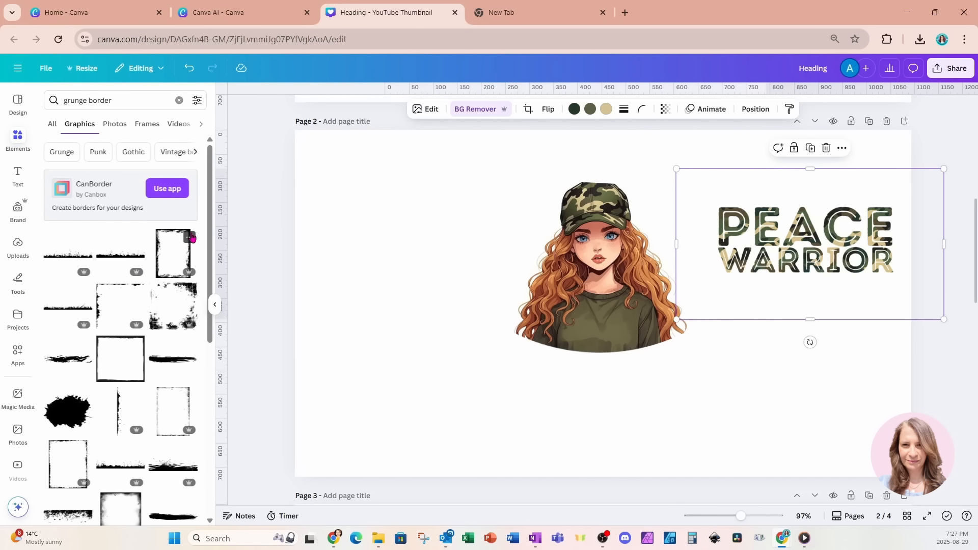
pyautogui.scroll(-2, 170, 319)
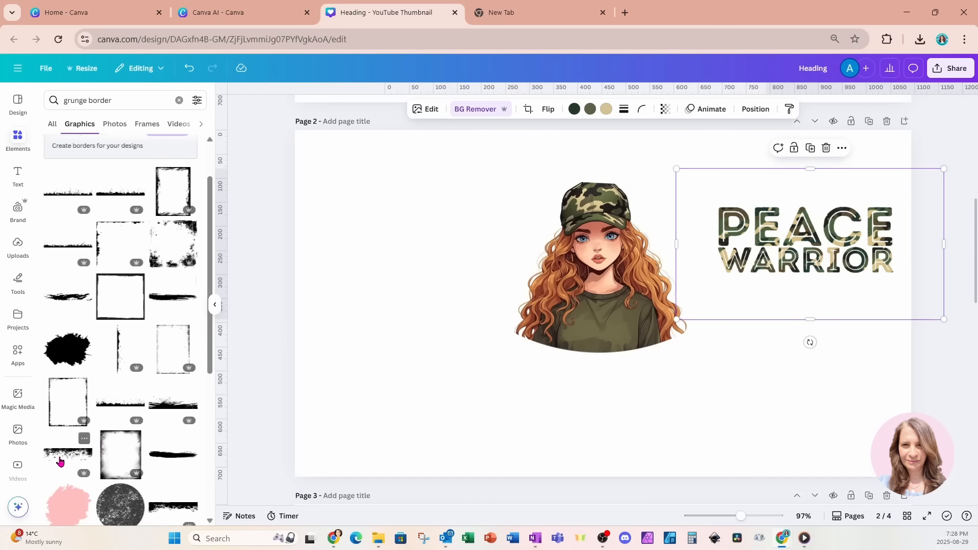
# Step: Insert the rough, broken brush-stroke graphic on page 2 and color it white
pyautogui.click(67, 304)
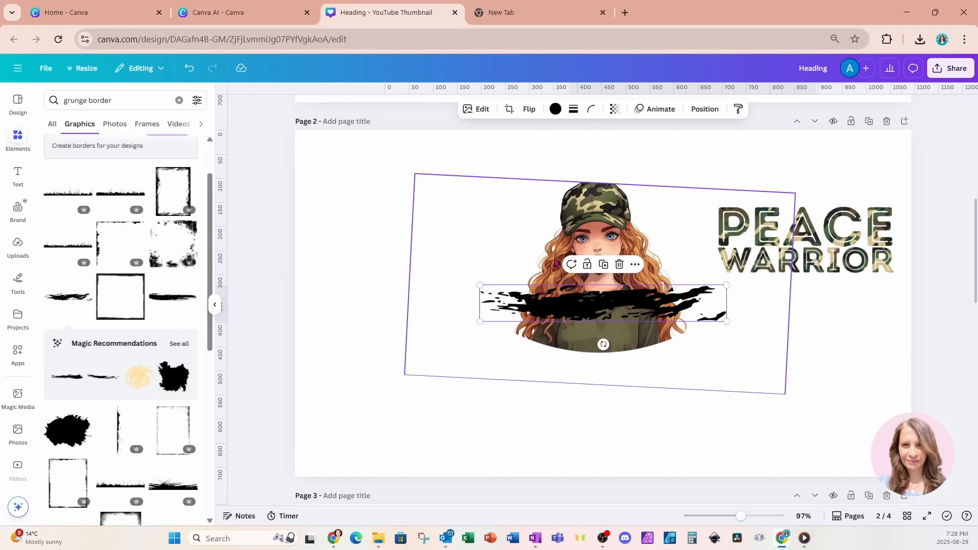
pyautogui.click(555, 109)
pyautogui.click(102, 171)
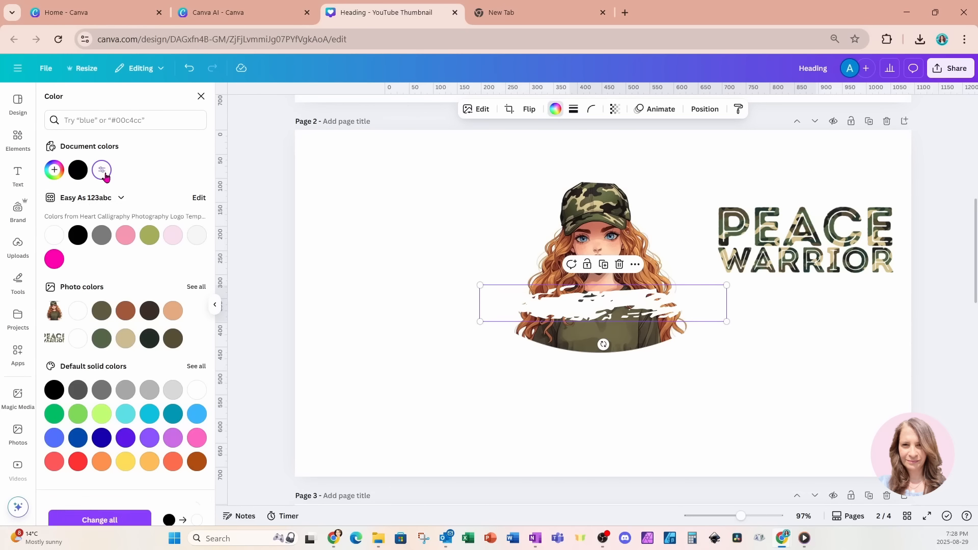
# Step: Shrink the white brush stroke and arrange rotated copies along the girl's lower edge to create a ragged grunge finish
pyautogui.moveTo(600, 300); pyautogui.dragTo(612, 343)
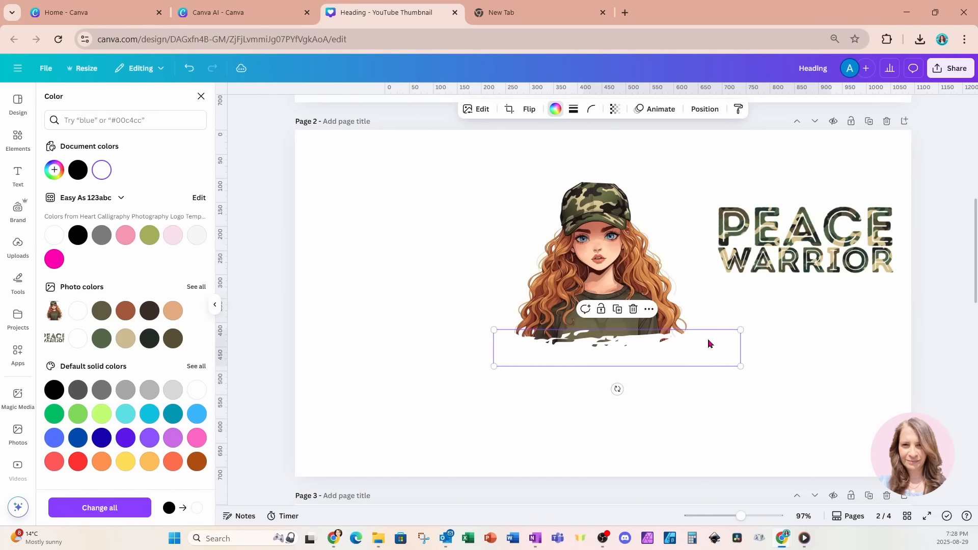
pyautogui.moveTo(740, 332)
pyautogui.mouseDown()
pyautogui.moveTo(613, 351)
pyautogui.moveTo(647, 344)
pyautogui.mouseUp()
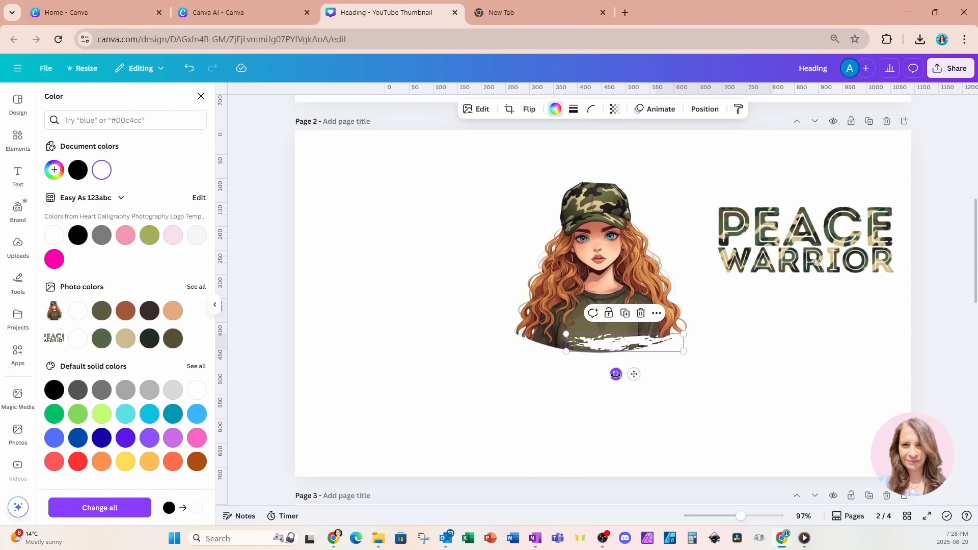
pyautogui.moveTo(618, 373); pyautogui.dragTo(618, 342)
pyautogui.moveTo(689, 342)
pyautogui.mouseDown()
pyautogui.moveTo(637, 340)
pyautogui.moveTo(648, 339)
pyautogui.mouseUp()
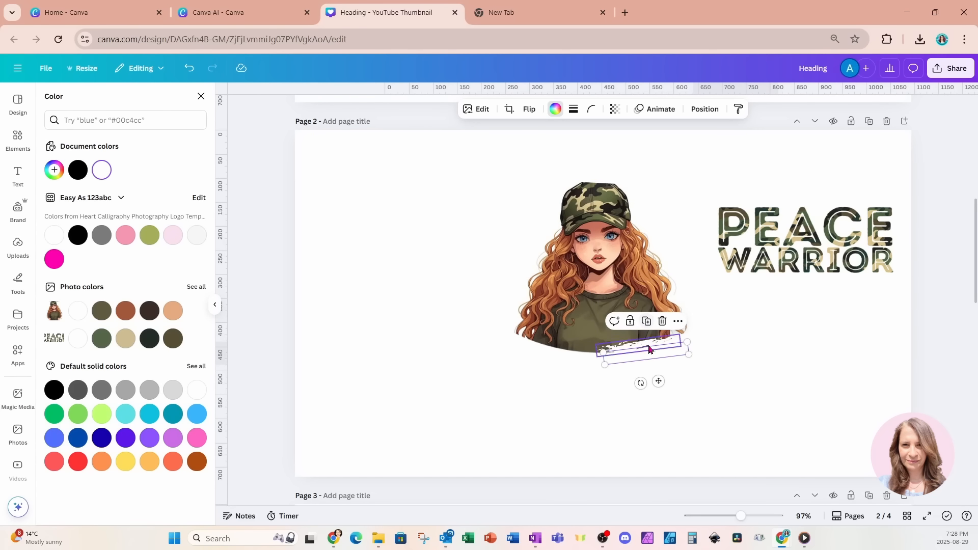
pyautogui.moveTo(641, 383)
pyautogui.mouseDown()
pyautogui.moveTo(618, 382)
pyautogui.moveTo(662, 365)
pyautogui.moveTo(633, 353)
pyautogui.moveTo(556, 358)
pyautogui.moveTo(556, 348)
pyautogui.moveTo(539, 371)
pyautogui.mouseUp()
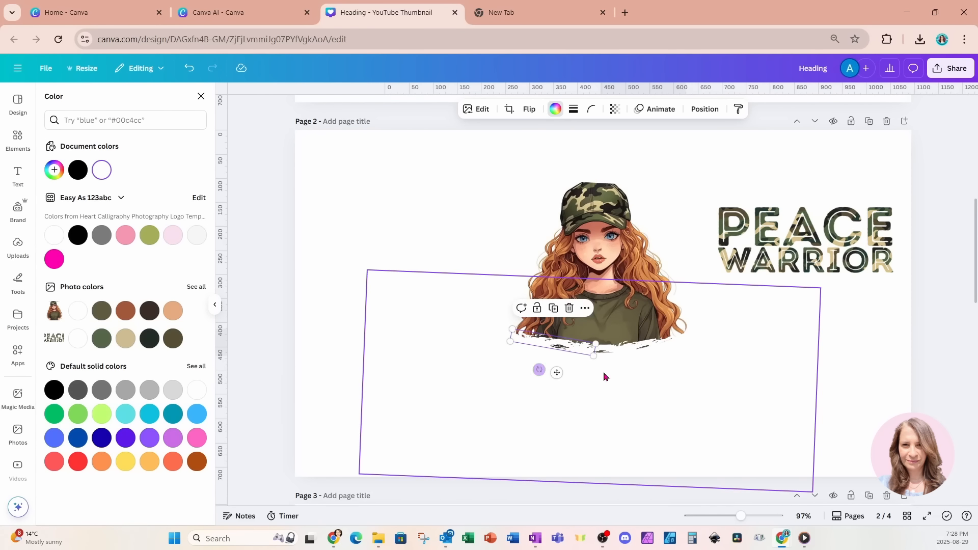
pyautogui.click(861, 368)
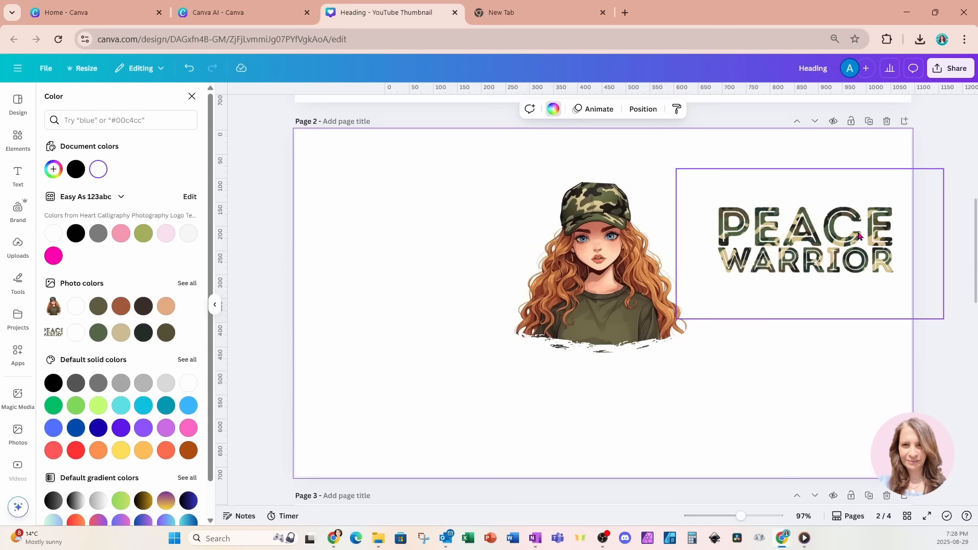
# Step: Bring the PEACE WARRIOR lettering to the top layer and center it over the girl's lower edge
pyautogui.moveTo(859, 236); pyautogui.dragTo(634, 393)
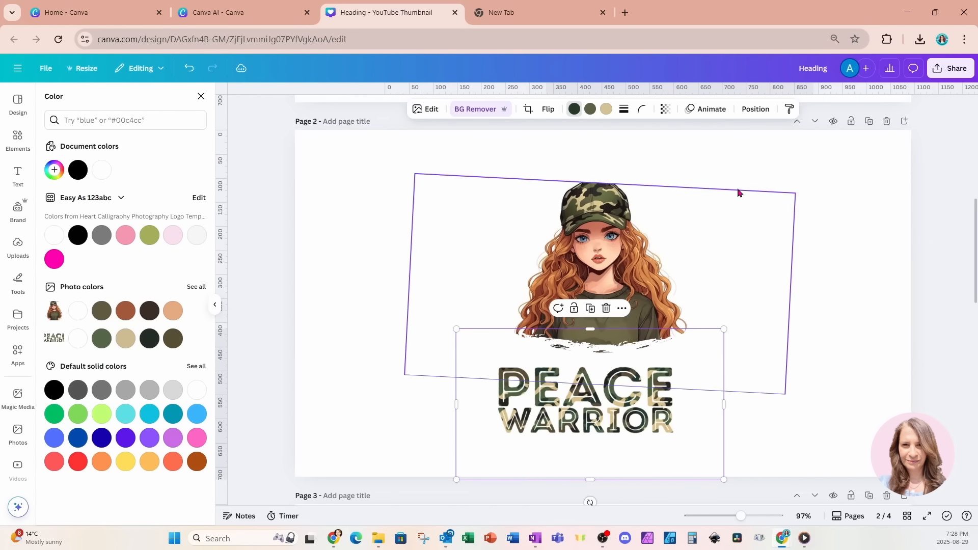
pyautogui.click(755, 109)
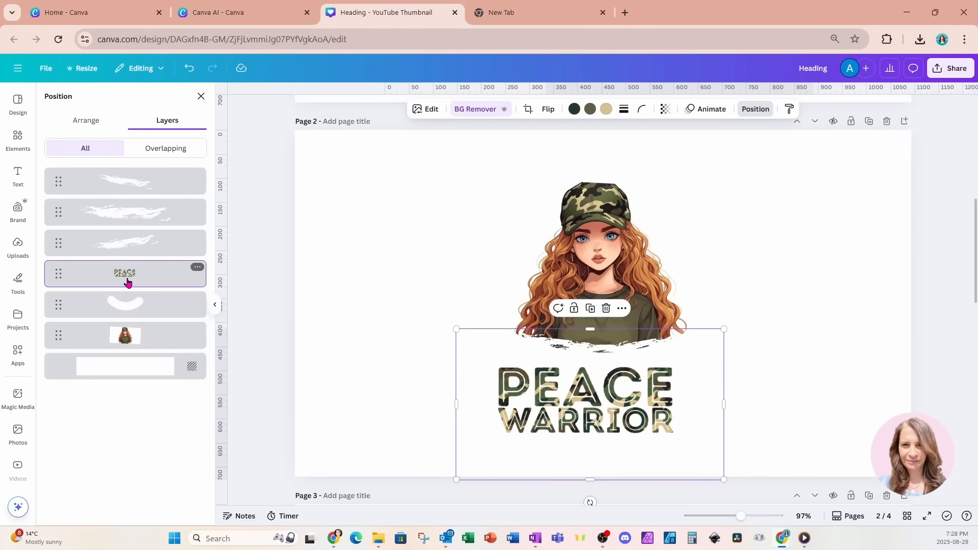
pyautogui.moveTo(127, 282); pyautogui.dragTo(125, 180)
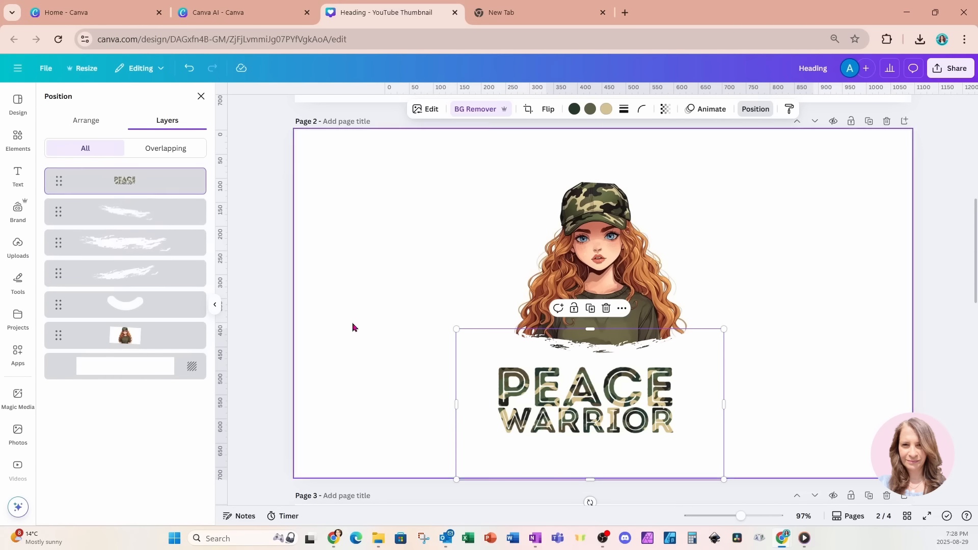
pyautogui.moveTo(698, 440); pyautogui.dragTo(711, 399)
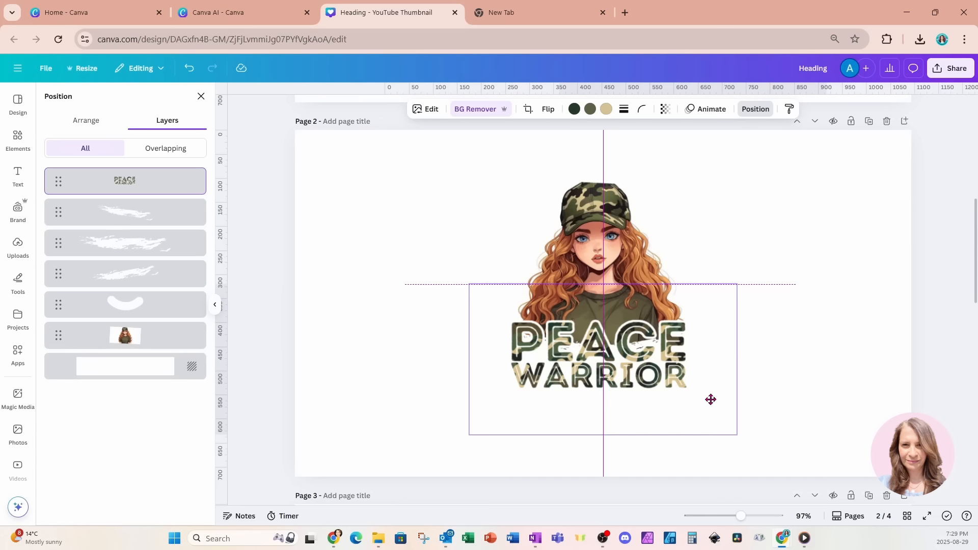
pyautogui.click(789, 399)
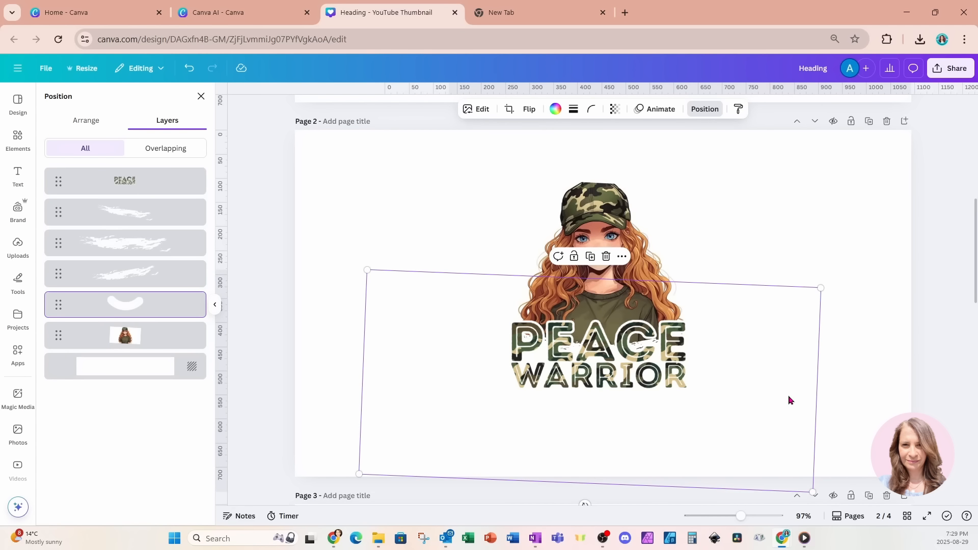
# Step: Try a gray background on page 2, and remove it again
pyautogui.click(357, 178)
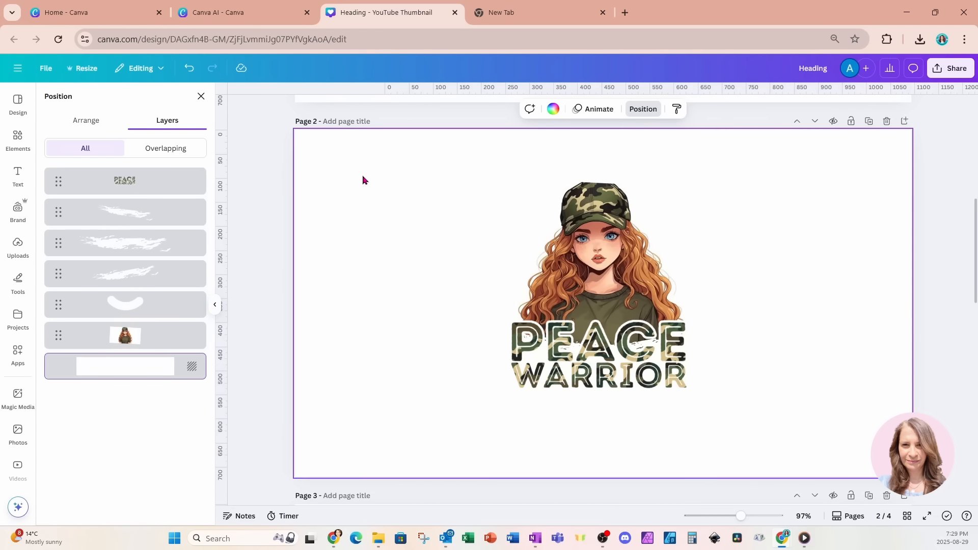
pyautogui.click(554, 109)
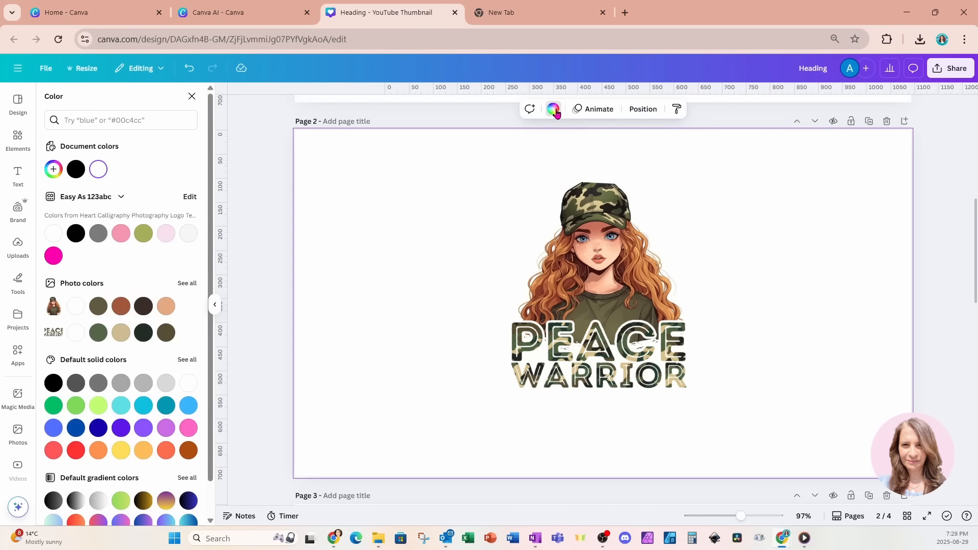
pyautogui.click(98, 233)
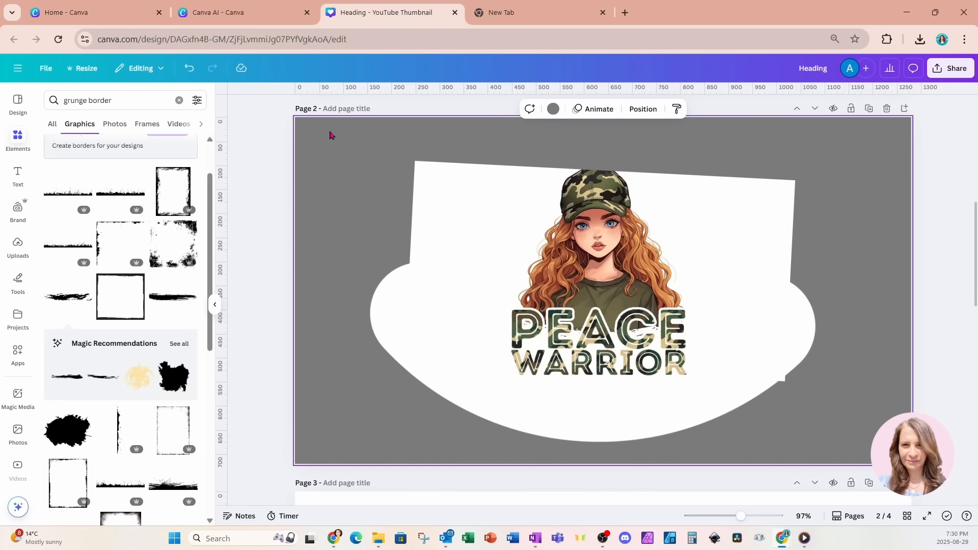
pyautogui.press('Delete')
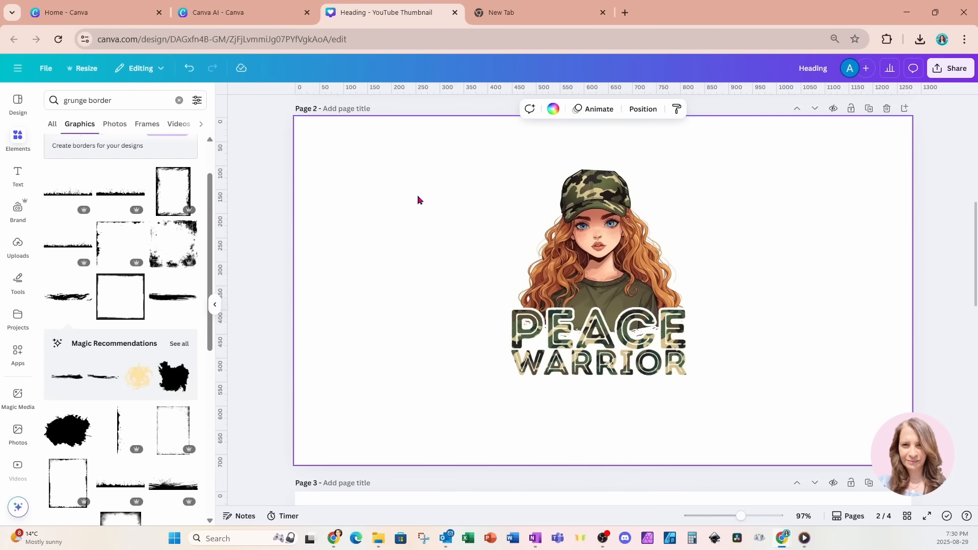
# Step: Download the current page 2 as a PNG at size 1
pyautogui.click(944, 76)
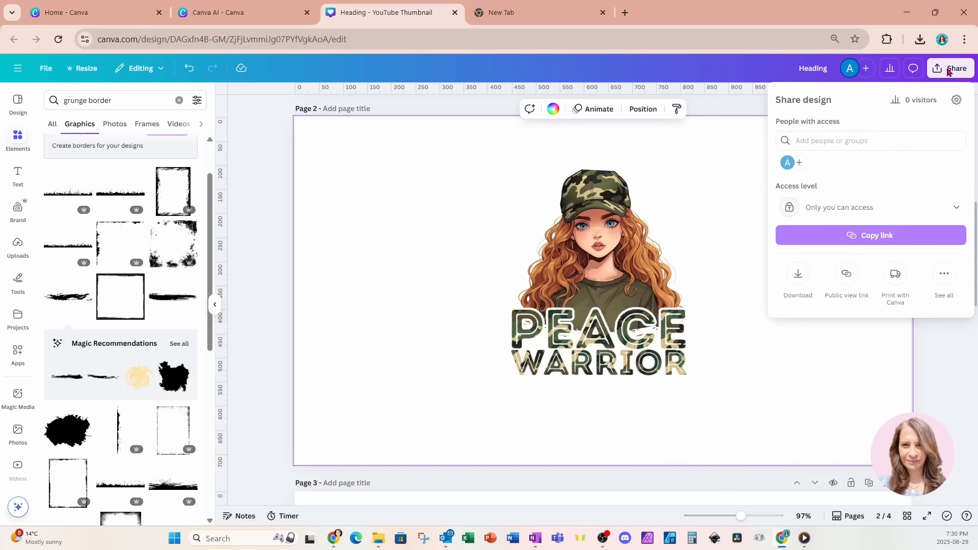
pyautogui.click(799, 274)
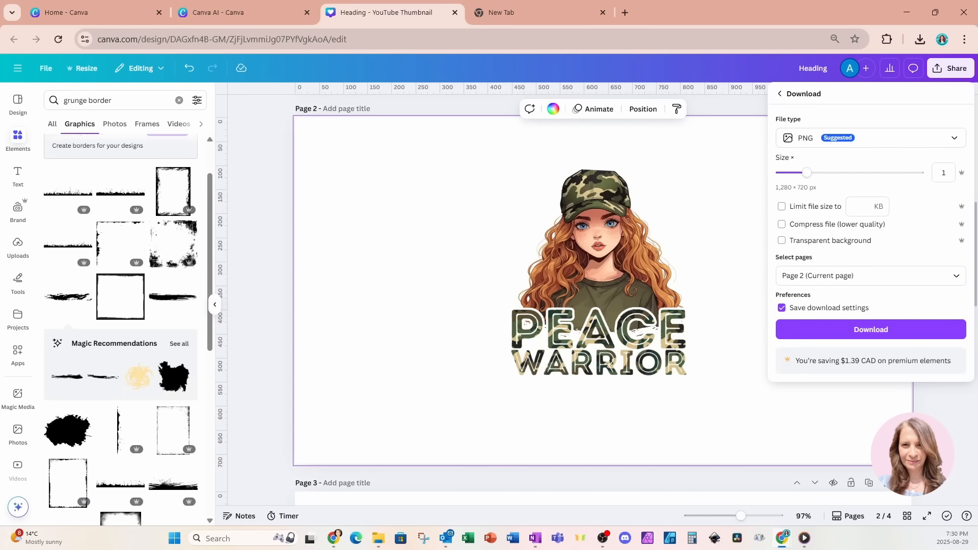
pyautogui.click(841, 332)
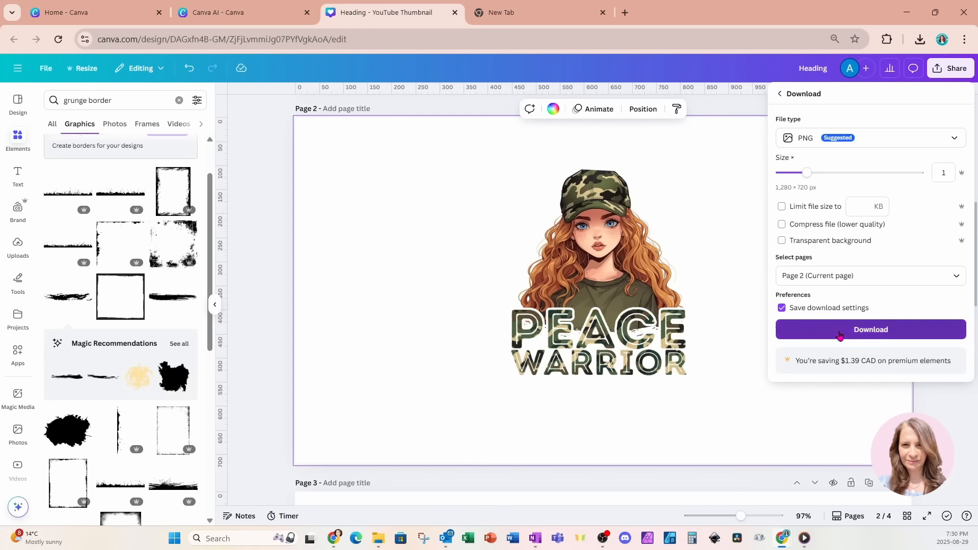
# Step: Add a blank page after page 4 and place the downloaded Heading (14).png on it
pyautogui.scroll(-10, 613, 396)
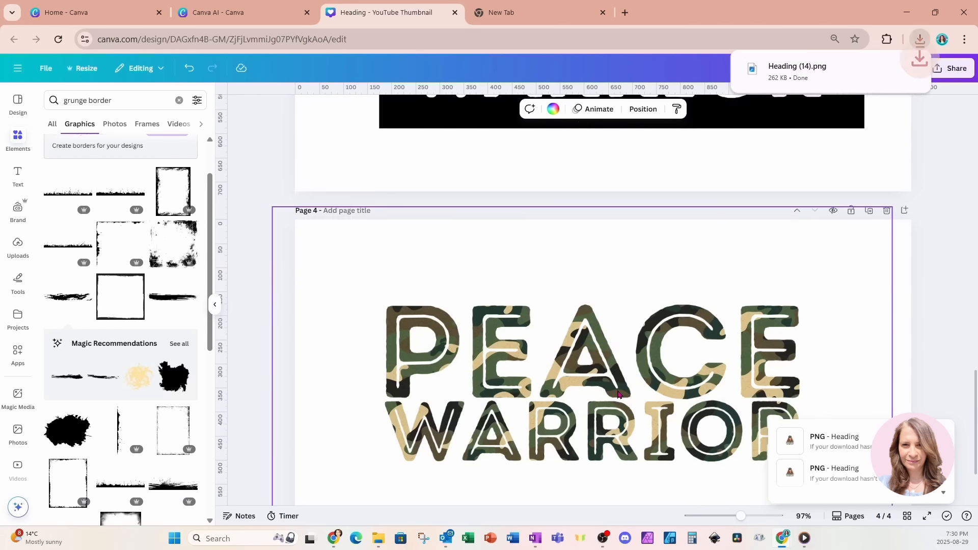
pyautogui.click(550, 489)
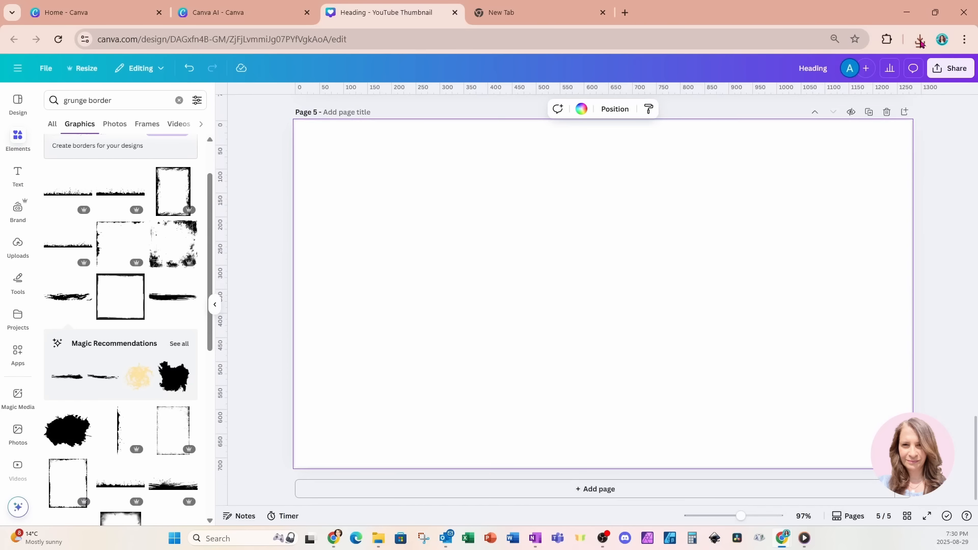
pyautogui.click(920, 39)
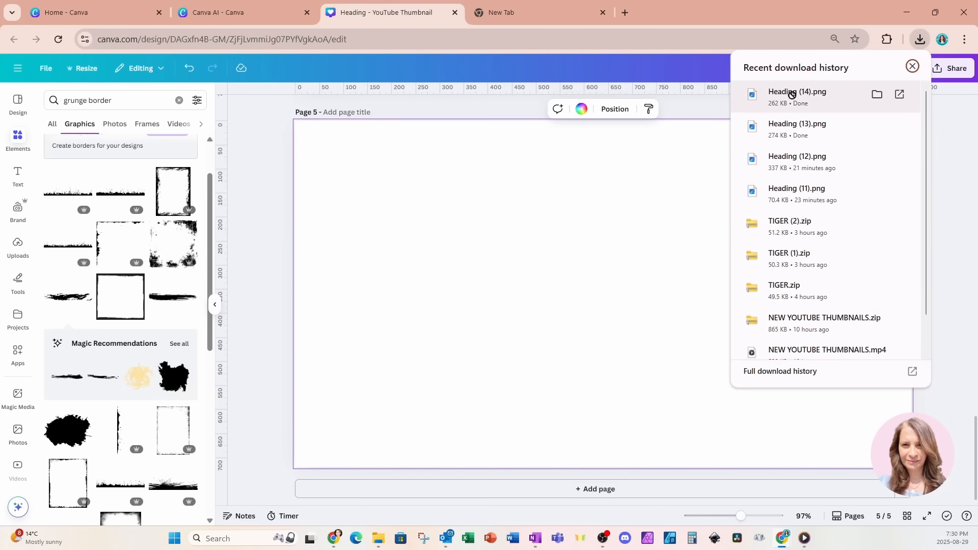
pyautogui.moveTo(791, 94); pyautogui.dragTo(571, 305)
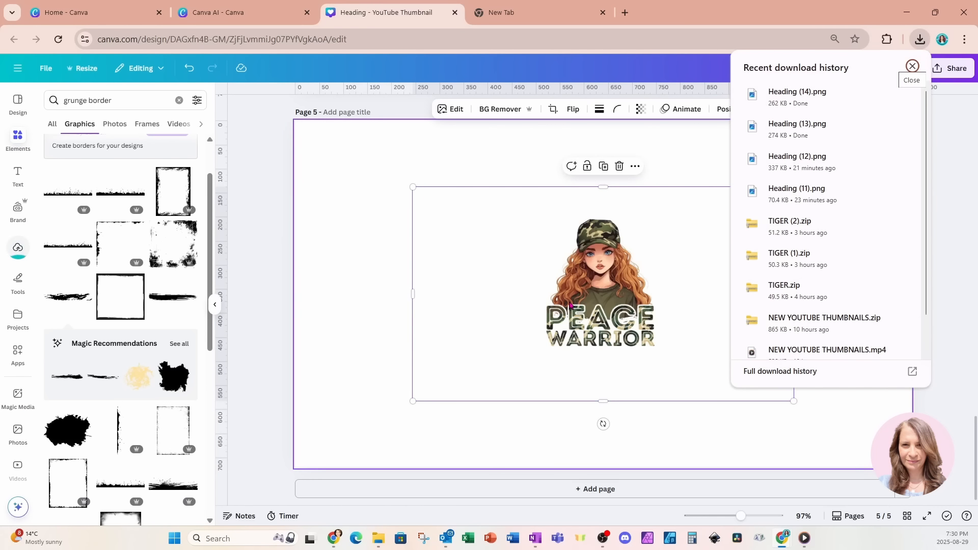
# Step: Crop the placed image on all four sides, closely around the girl and the lettering
pyautogui.moveTo(415, 294); pyautogui.dragTo(522, 294)
pyautogui.moveTo(793, 294); pyautogui.dragTo(681, 294)
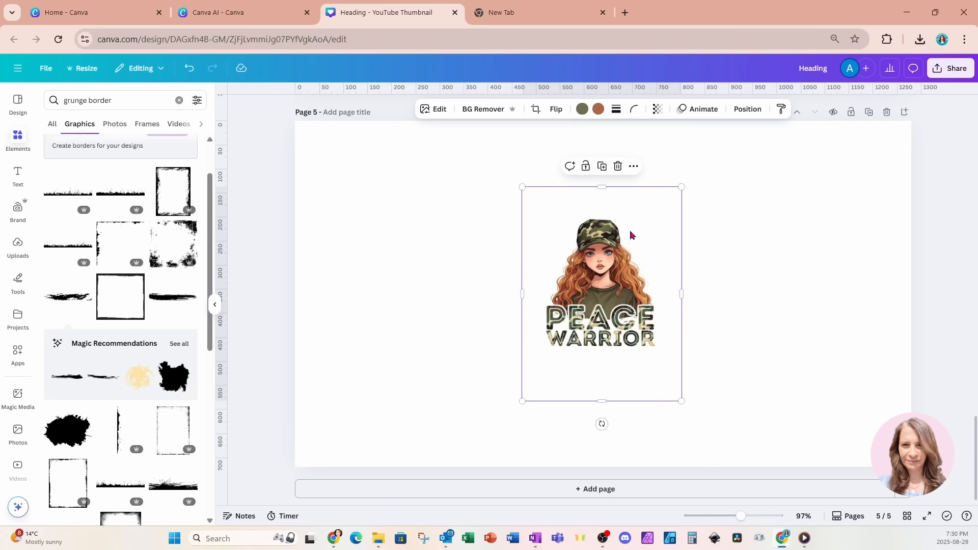
pyautogui.moveTo(603, 402); pyautogui.dragTo(602, 361)
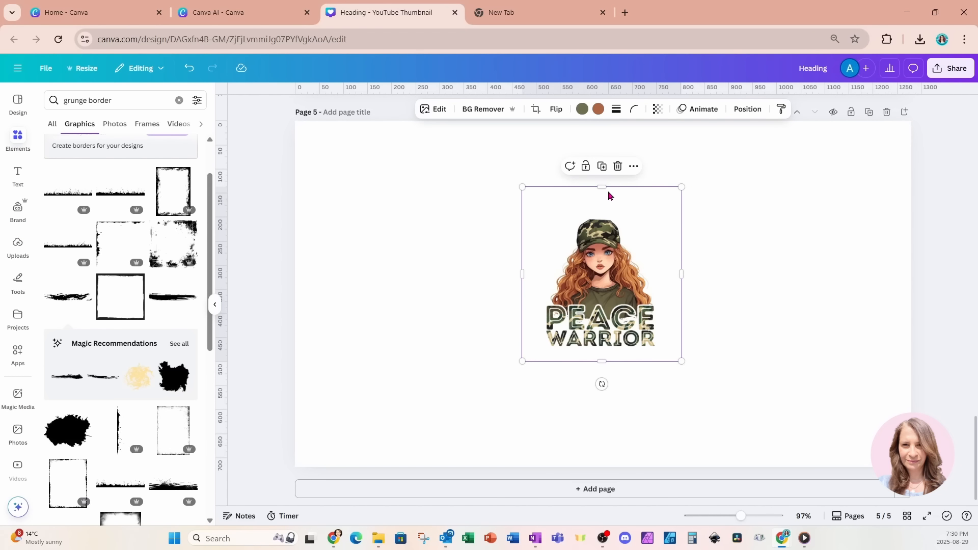
pyautogui.moveTo(601, 187); pyautogui.dragTo(598, 205)
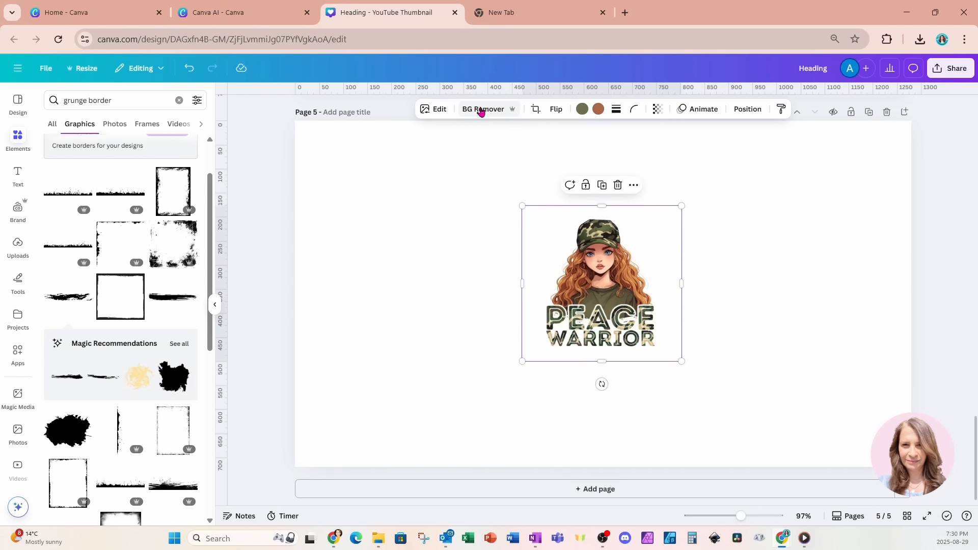
# Step: Remove the cropped image's background and check the cutout in the background remover's erase and restore view
pyautogui.click(480, 109)
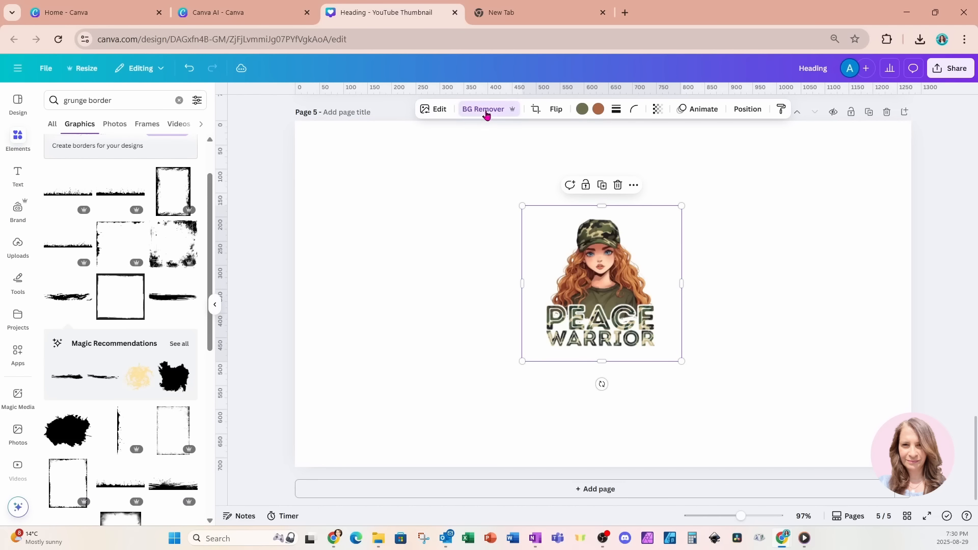
pyautogui.click(482, 109)
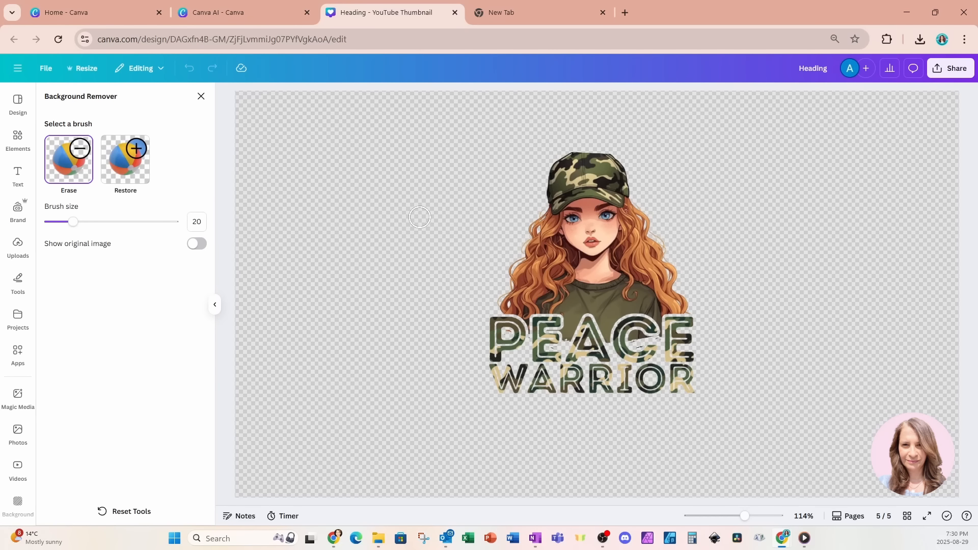
pyautogui.click(200, 97)
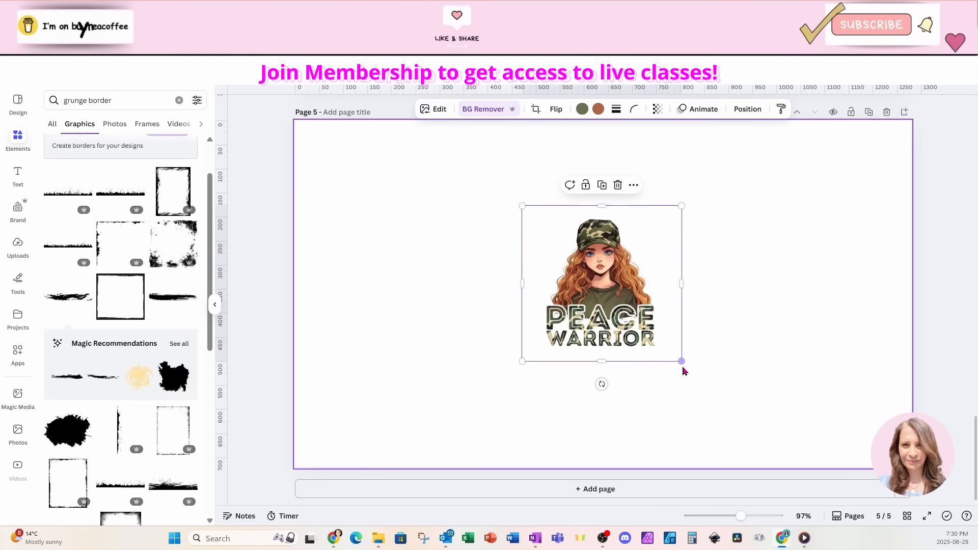
# Step: Enlarge the cutout on page 5 to about 696 × 680 and set the page's background color to gray
pyautogui.moveTo(681, 361); pyautogui.dragTo(770, 448)
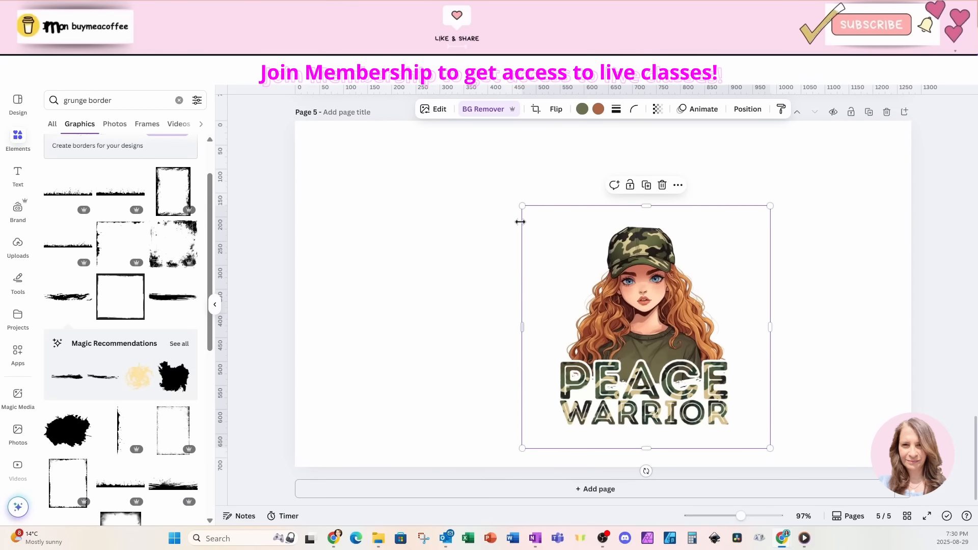
pyautogui.moveTo(521, 206); pyautogui.dragTo(413, 139)
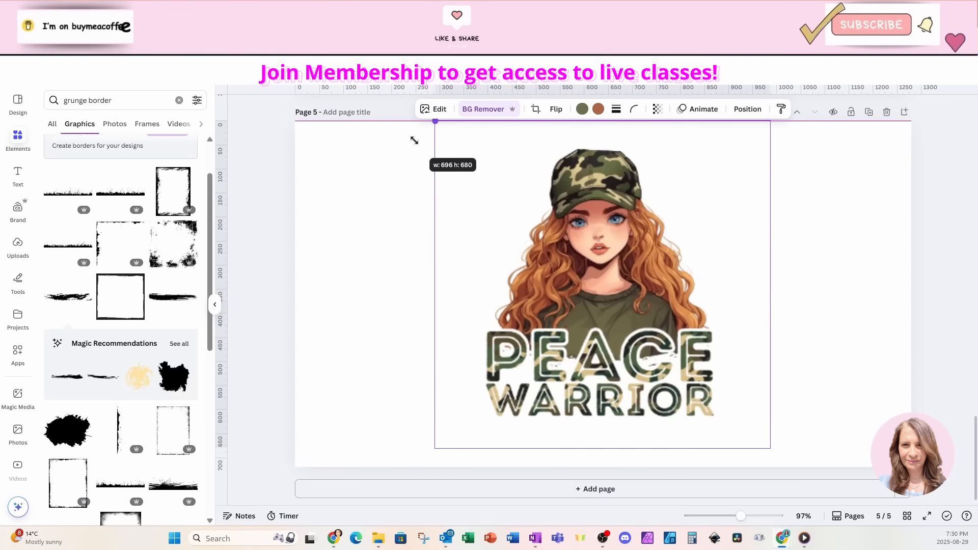
pyautogui.click(833, 174)
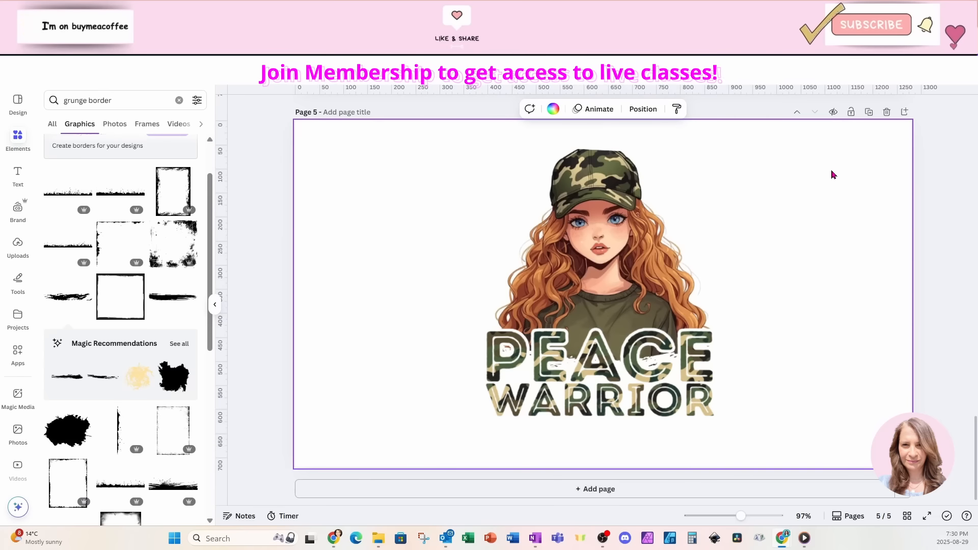
pyautogui.click(553, 108)
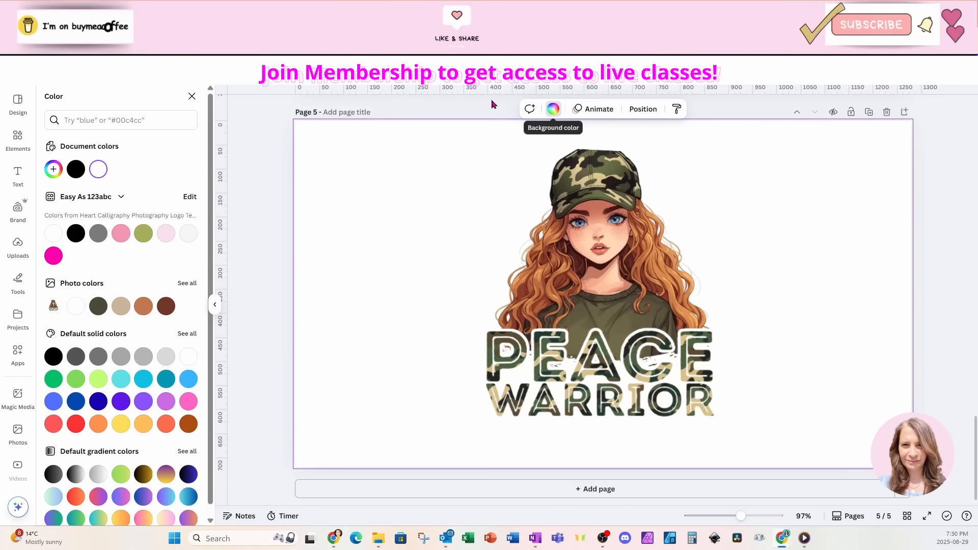
pyautogui.click(140, 357)
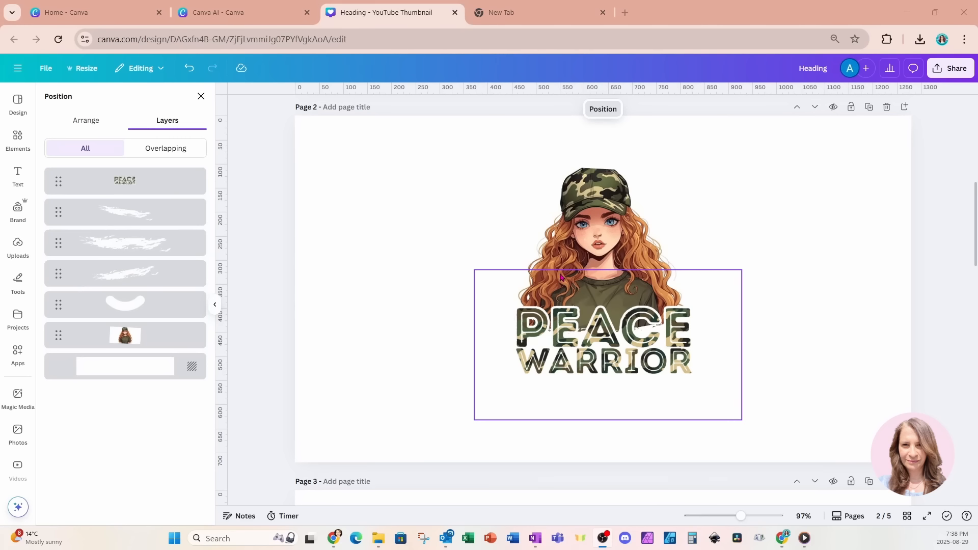
# Step: Duplicate the girl's image on page 2 and place the copy to the right of the original
pyautogui.click(564, 255)
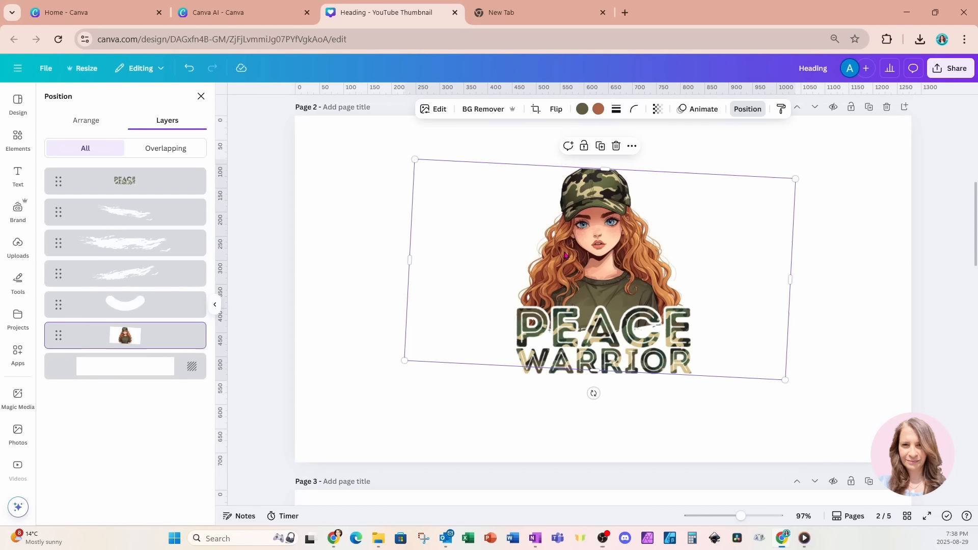
pyautogui.click(600, 146)
pyautogui.moveTo(672, 239); pyautogui.dragTo(784, 225)
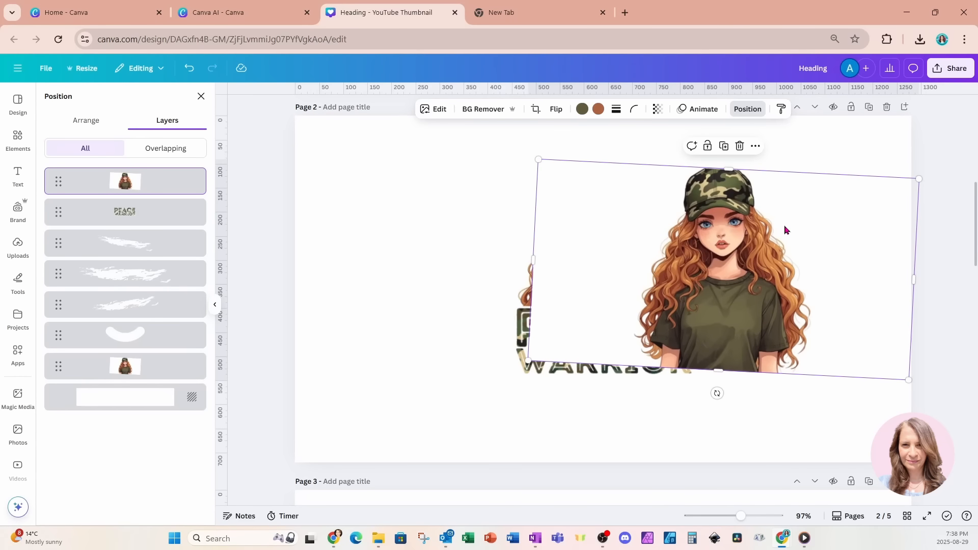
# Step: Extract the curls over the shirt's left shoulder from the duplicated image using Magic Grab with a brush size of 24
pyautogui.click(439, 109)
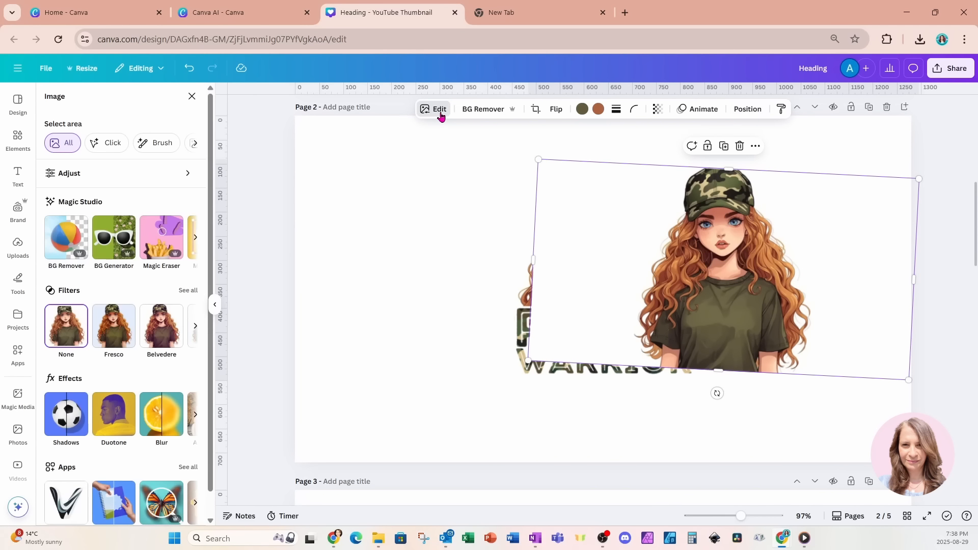
pyautogui.click(196, 239)
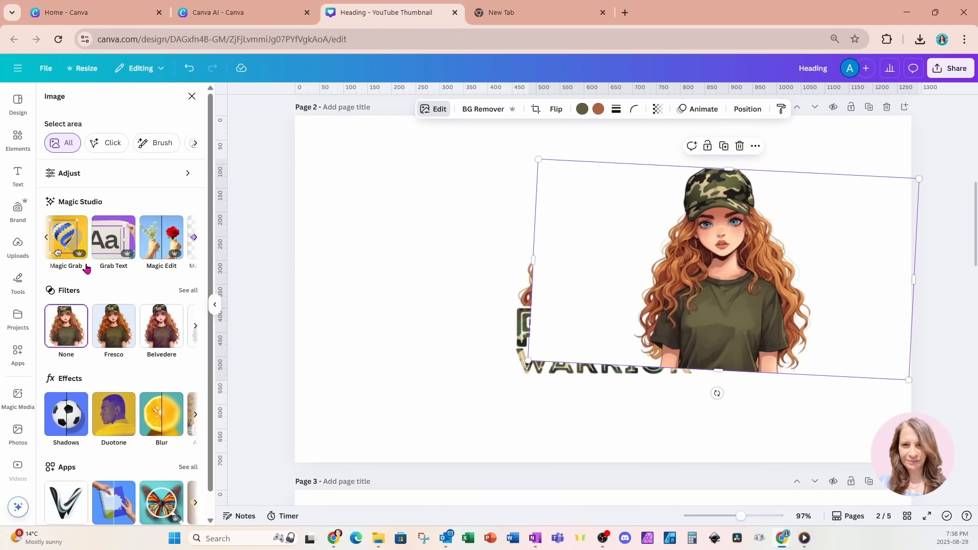
pyautogui.click(77, 239)
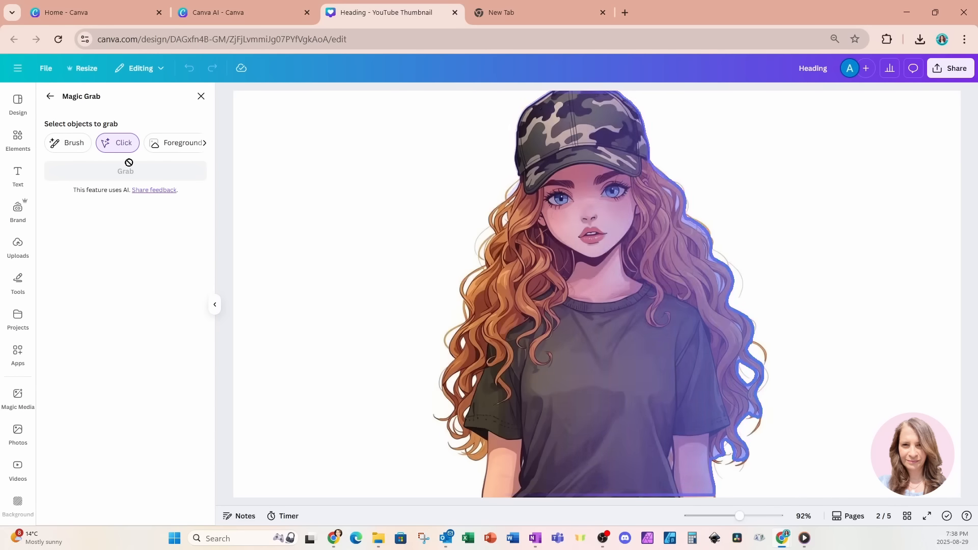
pyautogui.click(71, 148)
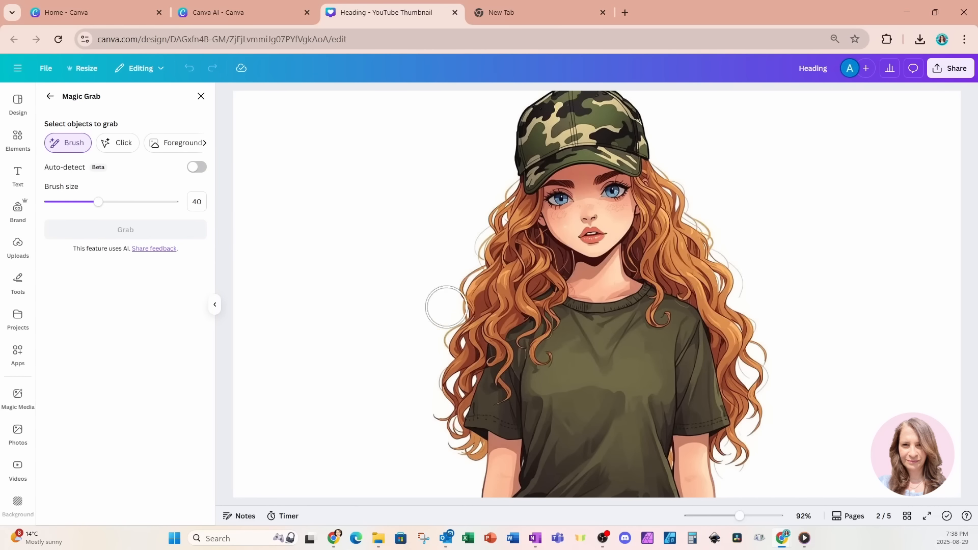
pyautogui.moveTo(95, 203); pyautogui.dragTo(78, 202)
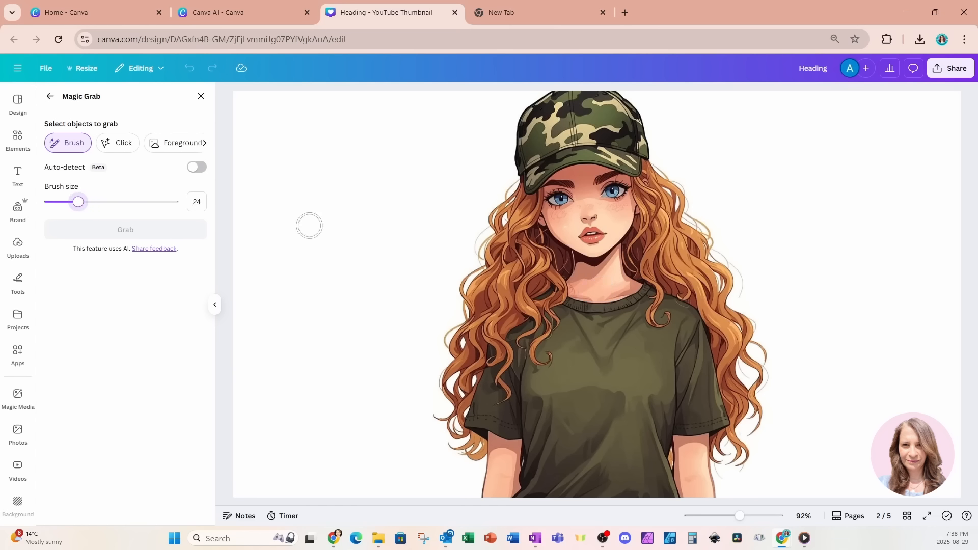
pyautogui.moveTo(465, 332)
pyautogui.mouseDown()
pyautogui.moveTo(463, 374)
pyautogui.moveTo(452, 382)
pyautogui.moveTo(461, 406)
pyautogui.moveTo(444, 411)
pyautogui.moveTo(461, 401)
pyautogui.moveTo(486, 336)
pyautogui.moveTo(500, 380)
pyautogui.moveTo(504, 316)
pyautogui.moveTo(522, 309)
pyautogui.moveTo(458, 325)
pyautogui.moveTo(461, 335)
pyautogui.moveTo(541, 307)
pyautogui.moveTo(529, 336)
pyautogui.moveTo(528, 299)
pyautogui.mouseUp()
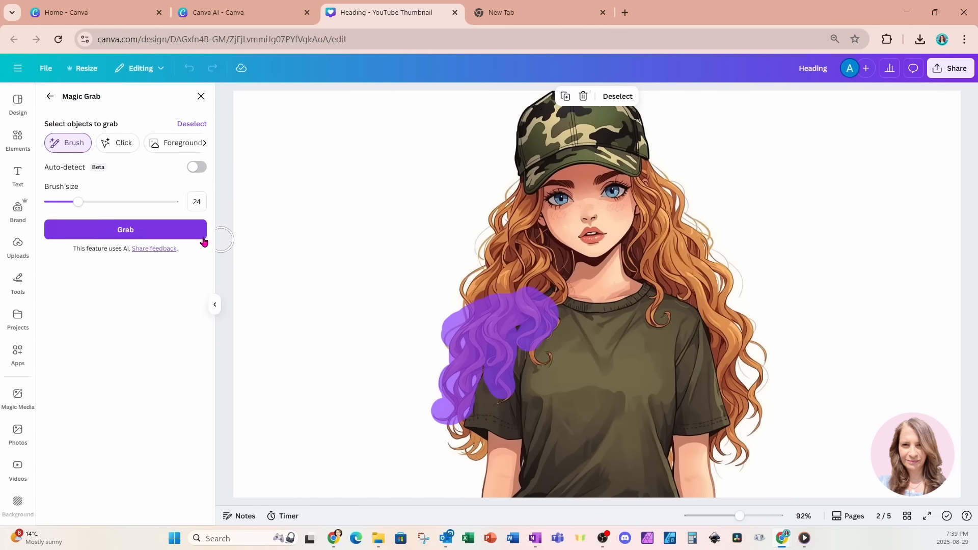
pyautogui.click(202, 236)
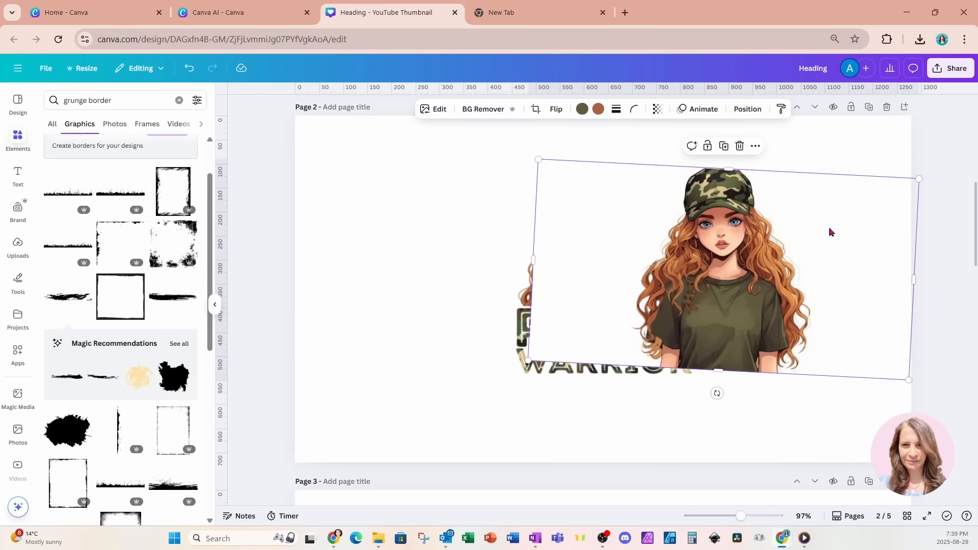
# Step: Delete the rest of the duplicated girl image and place the extracted curls over the P of PEACE
pyautogui.press('Delete')
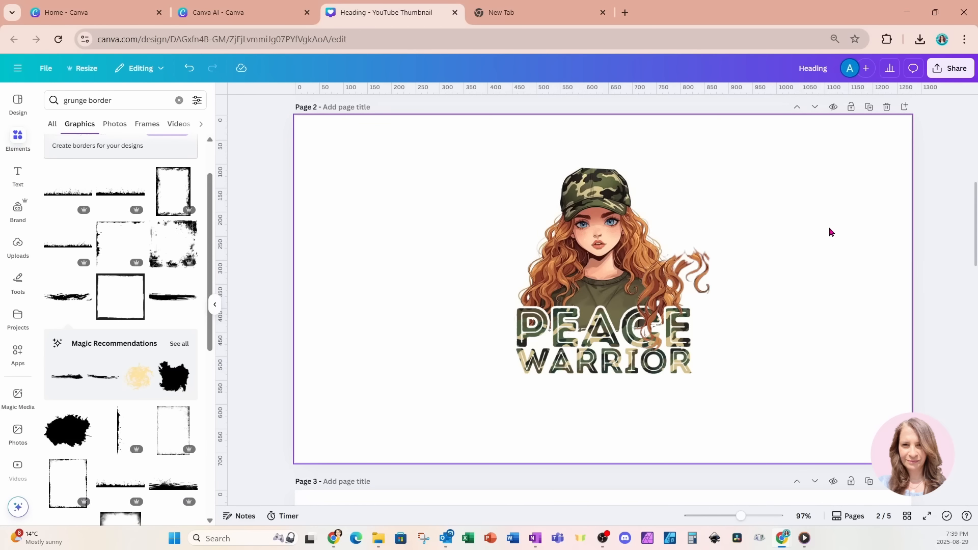
pyautogui.moveTo(699, 280); pyautogui.dragTo(561, 290)
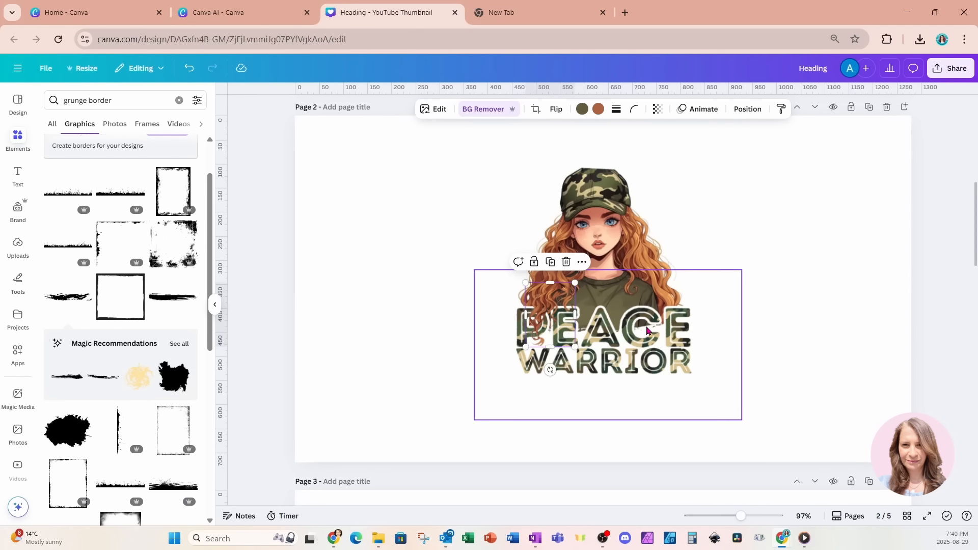
pyautogui.click(837, 228)
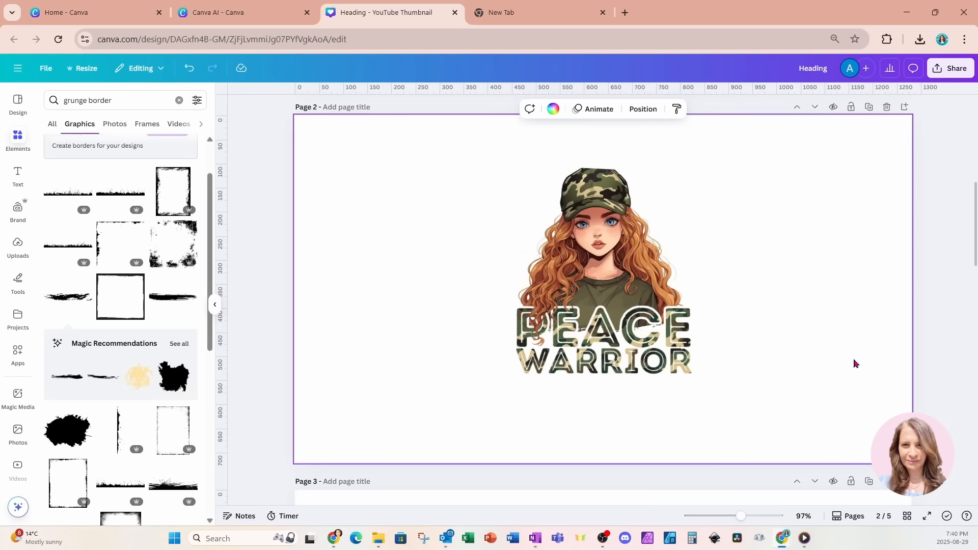
# Step: Move the whole page 2 composition to the page's left half and paste a copy of the page 5 cutout beside it
pyautogui.moveTo(353, 154); pyautogui.dragTo(864, 449)
pyautogui.moveTo(782, 393); pyautogui.dragTo(603, 388)
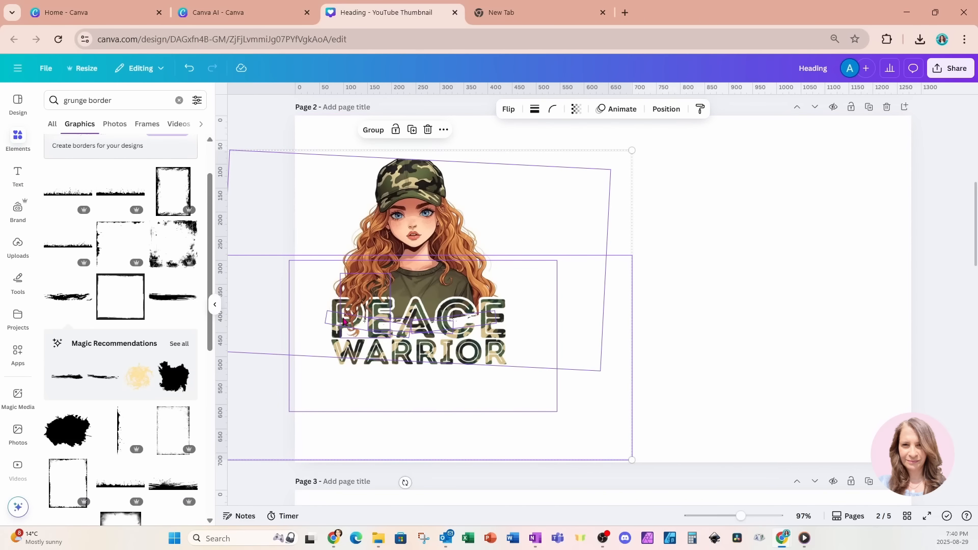
pyautogui.scroll(-4, 820, 381)
pyautogui.scroll(-20, 818, 385)
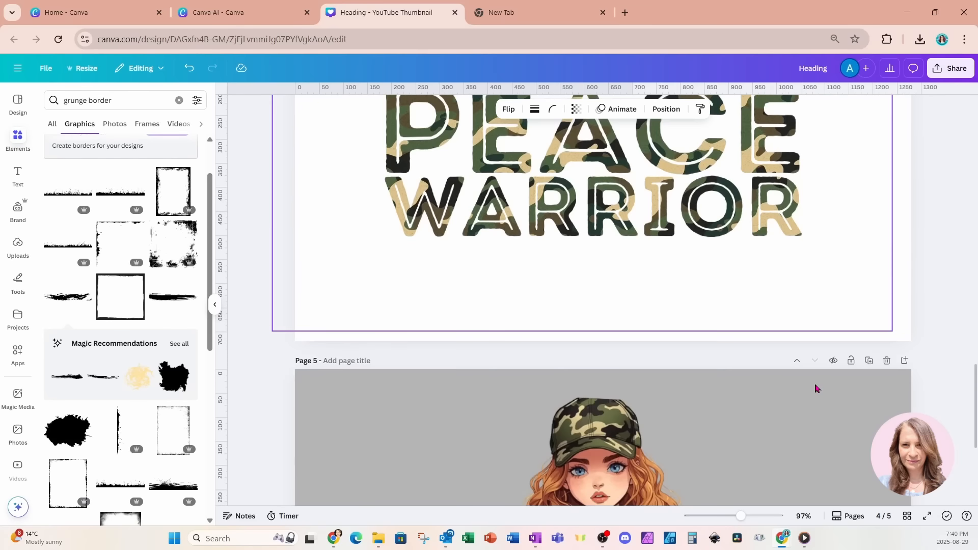
pyautogui.click(558, 206)
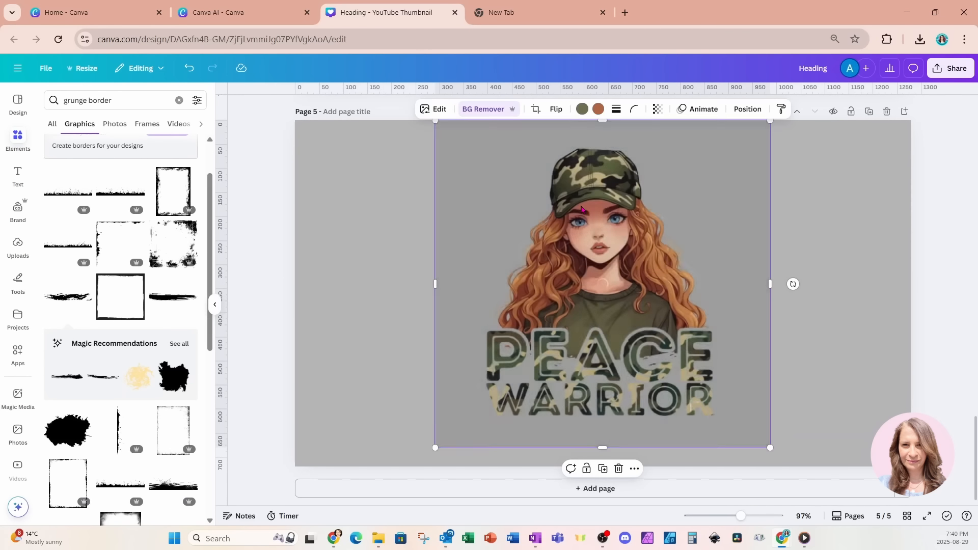
pyautogui.scroll(20, 581, 210)
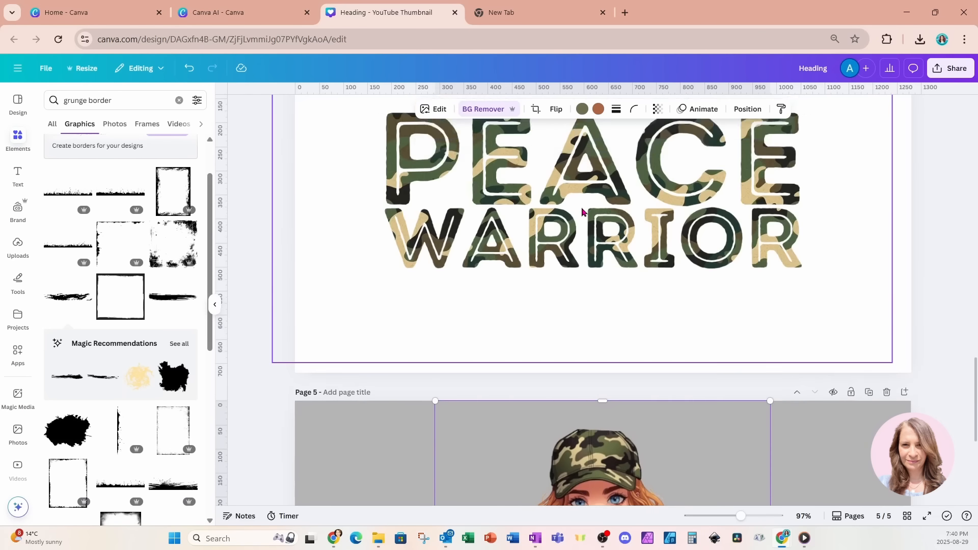
pyautogui.click(769, 228)
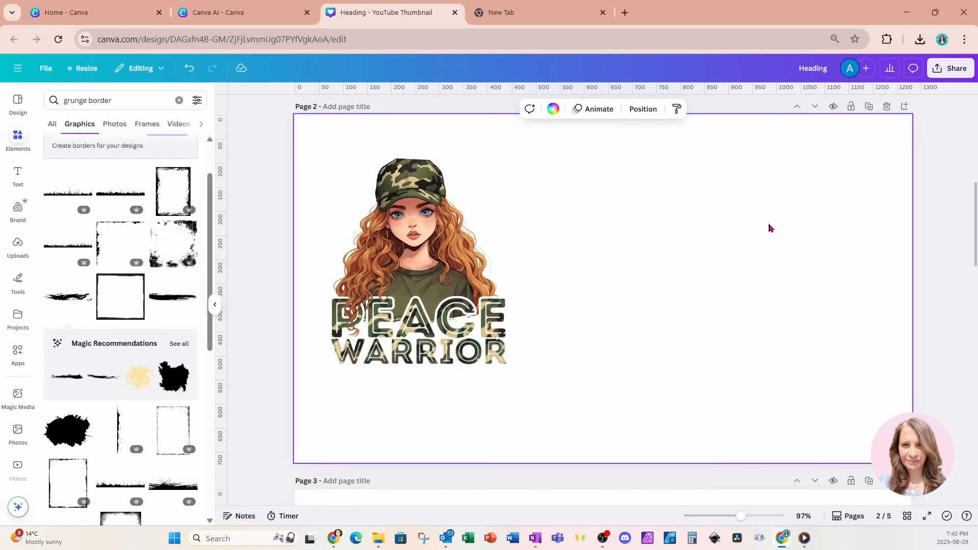
pyautogui.hotkey('ctrl', 'v')
pyautogui.moveTo(667, 388); pyautogui.dragTo(782, 371)
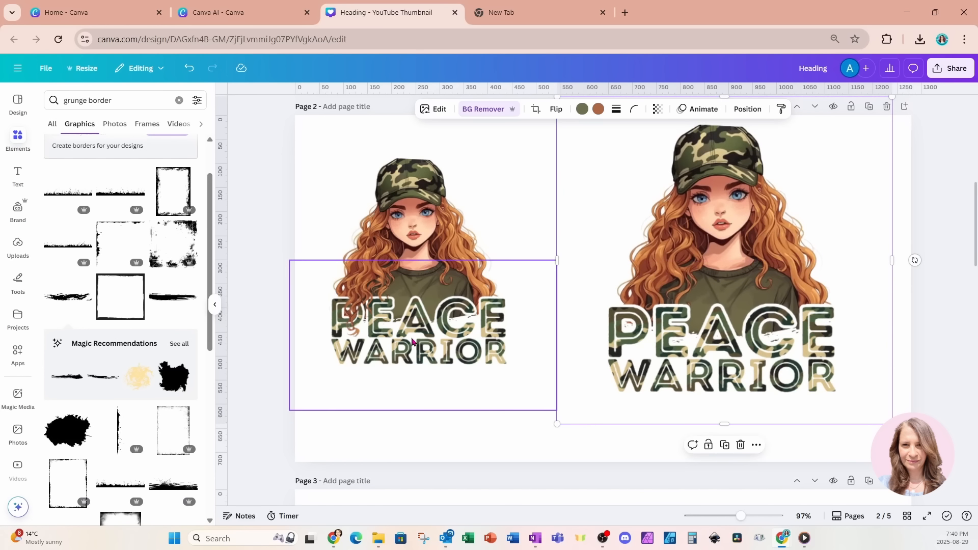